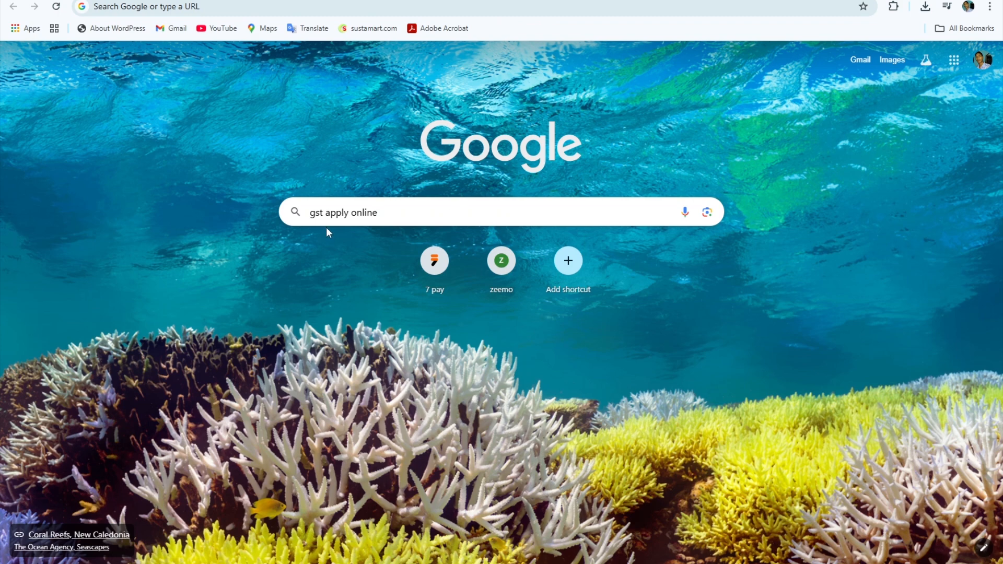
- Search Google for 'gst apply online'
{"action": "key", "text": "Return"}
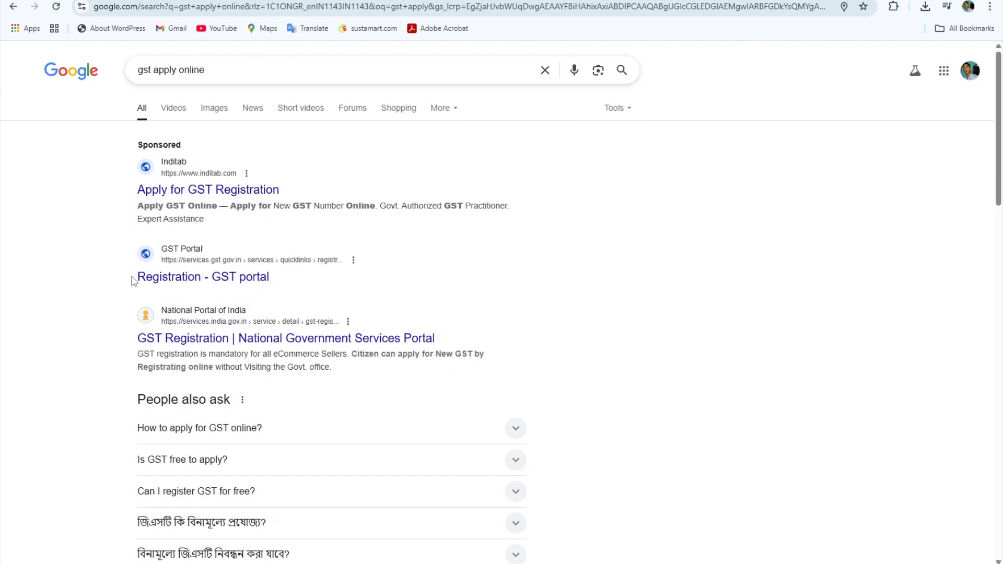
- Open the 'Registration - GST portal' search result
{"action": "left_click", "coordinate": [244, 287]}
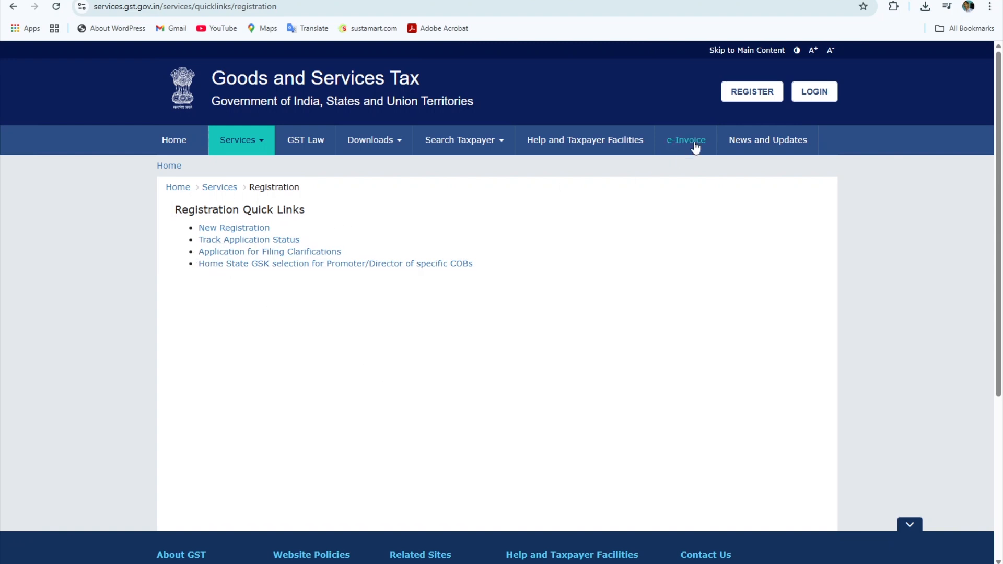
- Open the New Registration form from the REGISTER link
{"action": "left_click", "coordinate": [742, 99]}
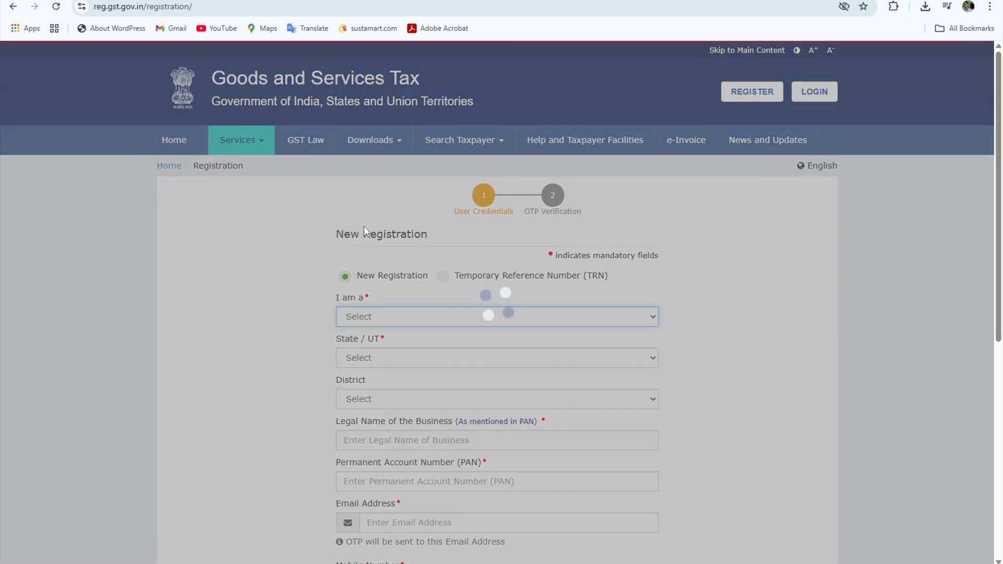
{"action": "scroll", "coordinate": [674, 360], "scroll_direction": "down", "scroll_amount": 2}
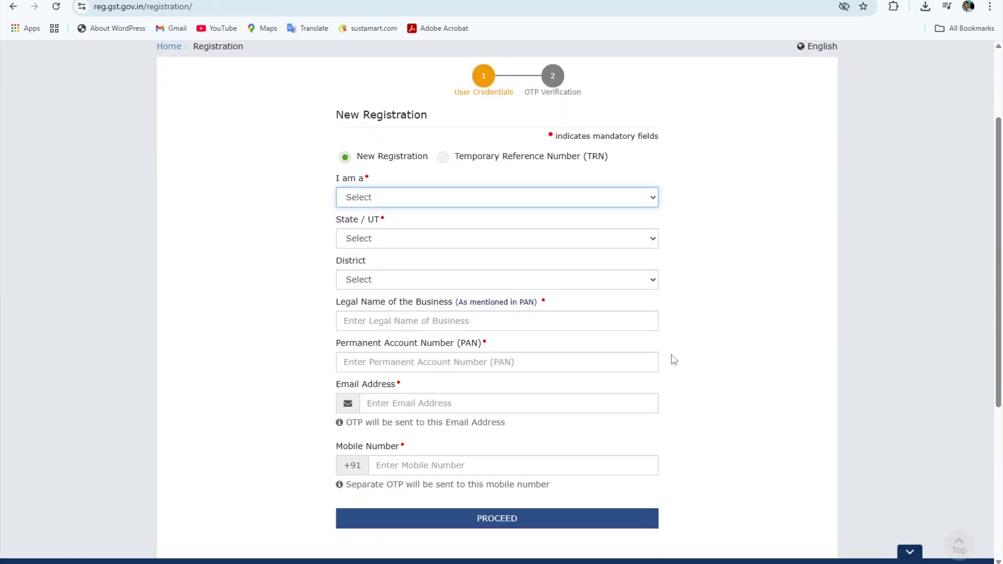
{"action": "scroll", "coordinate": [454, 416], "scroll_direction": "up", "scroll_amount": 2}
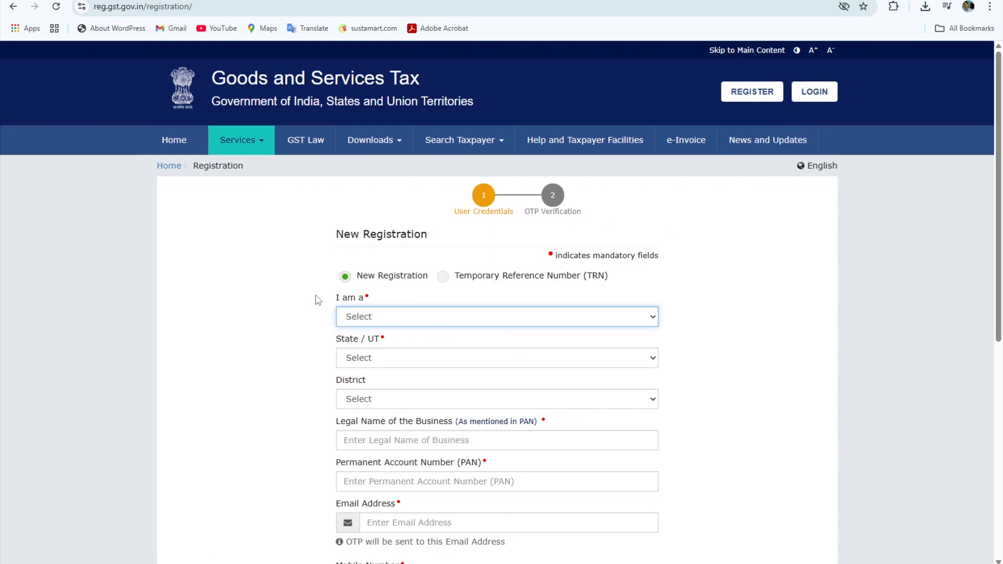
{"action": "scroll", "coordinate": [313, 290], "scroll_direction": "down", "scroll_amount": 1}
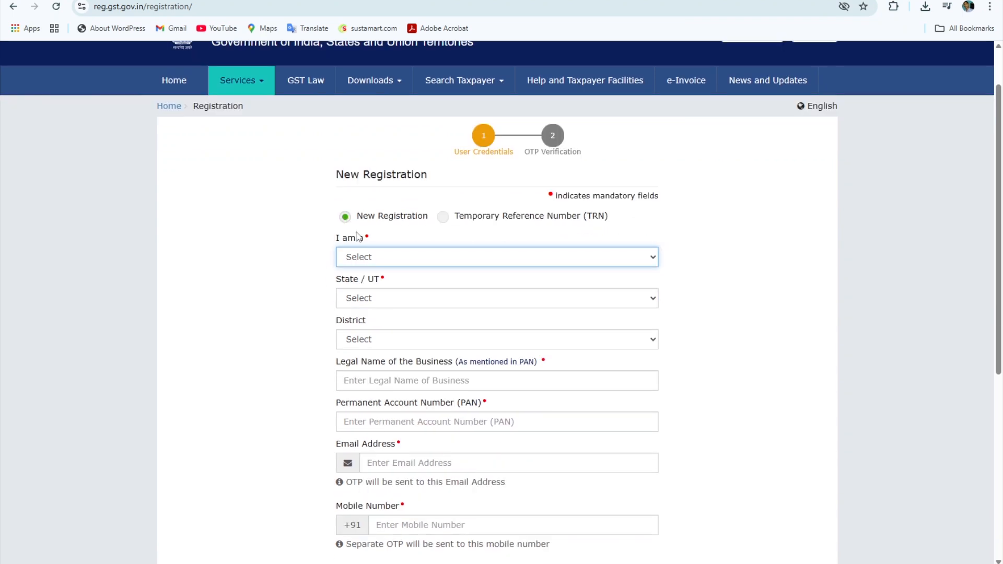
{"action": "scroll", "coordinate": [303, 241], "scroll_direction": "down", "scroll_amount": 1}
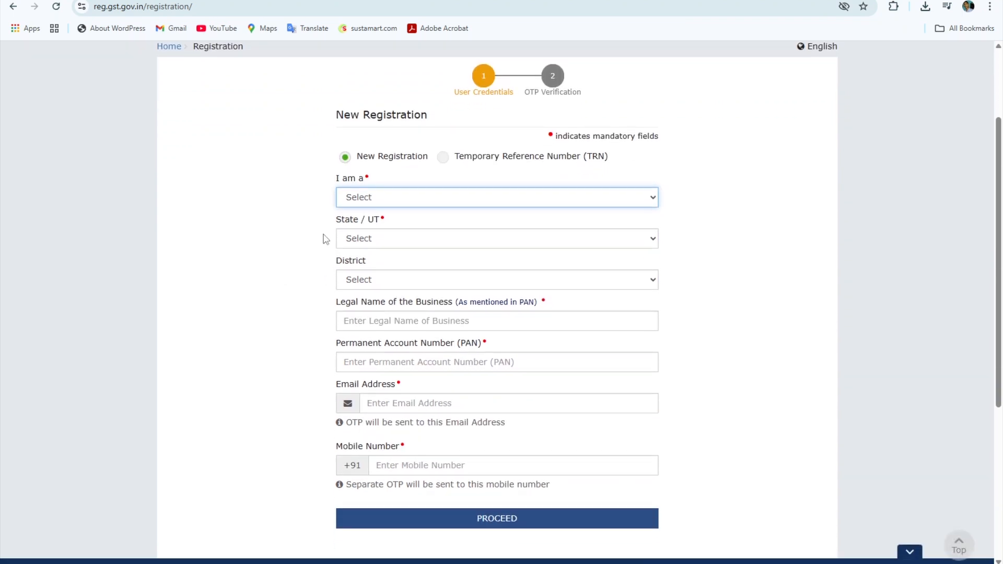
- Choose Taxpayer, state West Bengal and district Bankura on the New Registration form
{"action": "left_click", "coordinate": [361, 198]}
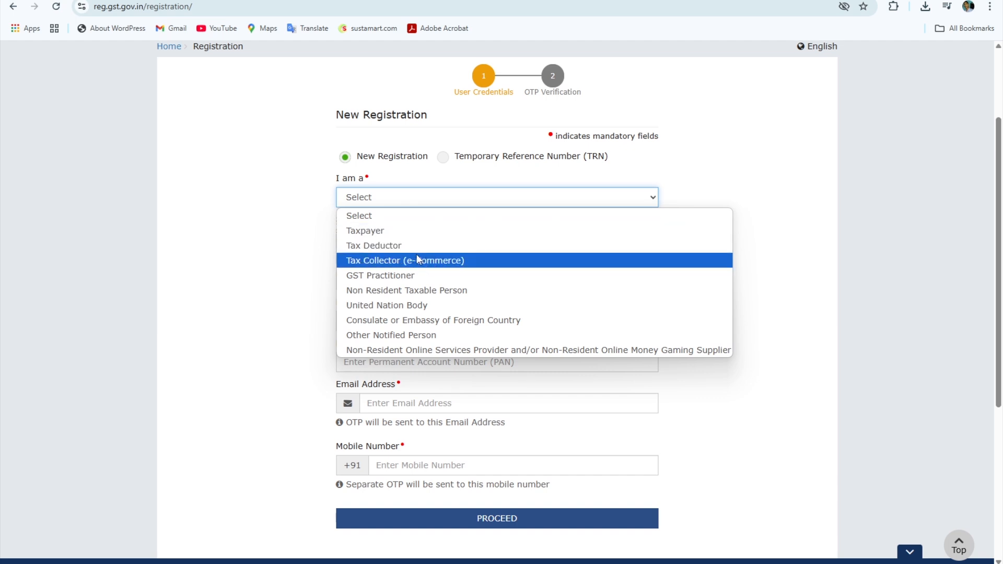
{"action": "left_click", "coordinate": [381, 231]}
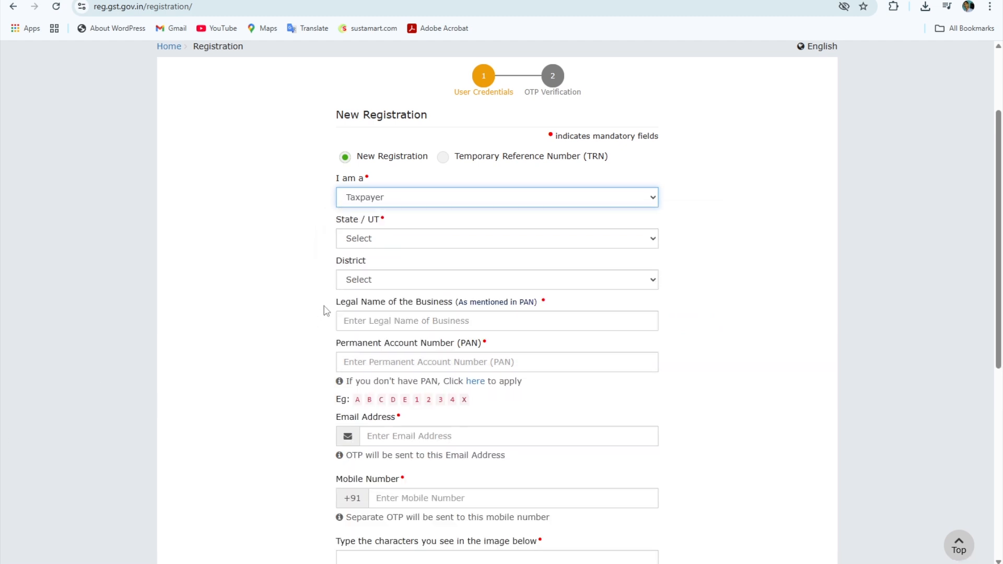
{"action": "left_click", "coordinate": [368, 238]}
{"action": "scroll", "coordinate": [378, 543], "scroll_direction": "down", "scroll_amount": 6}
{"action": "left_click", "coordinate": [376, 542]}
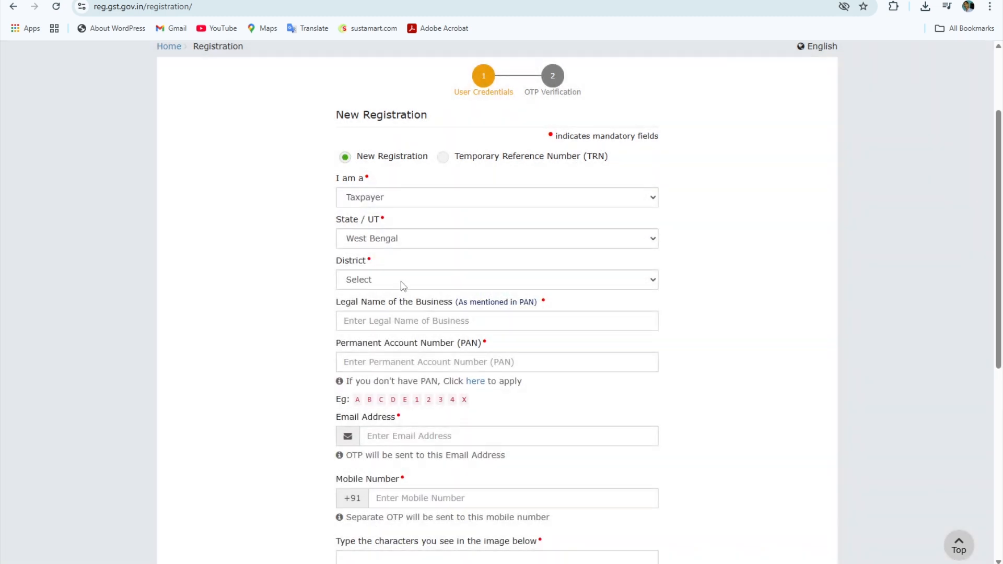
{"action": "left_click", "coordinate": [403, 286]}
{"action": "left_click", "coordinate": [430, 10]}
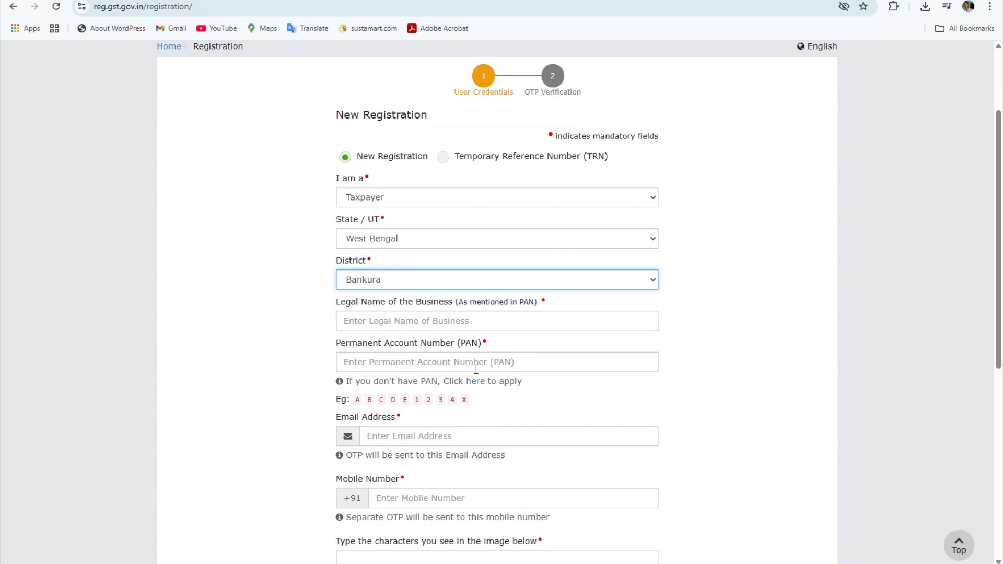
{"action": "scroll", "coordinate": [497, 366], "scroll_direction": "down", "scroll_amount": 2}
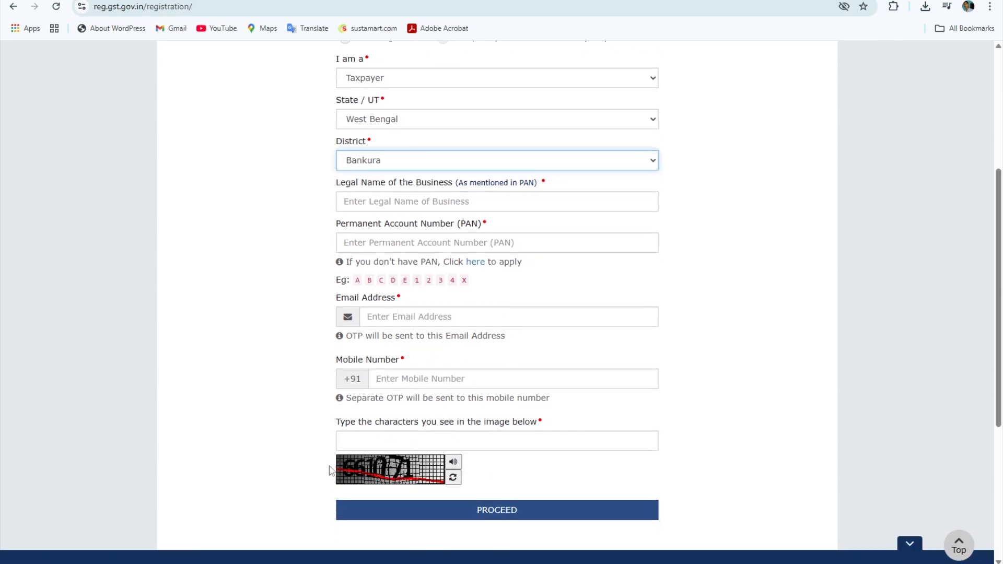
- Enter the legal name, submit Part A with OTPs, and decline saving the password
{"action": "left_click", "coordinate": [397, 203]}
{"action": "type", "text": "a"}
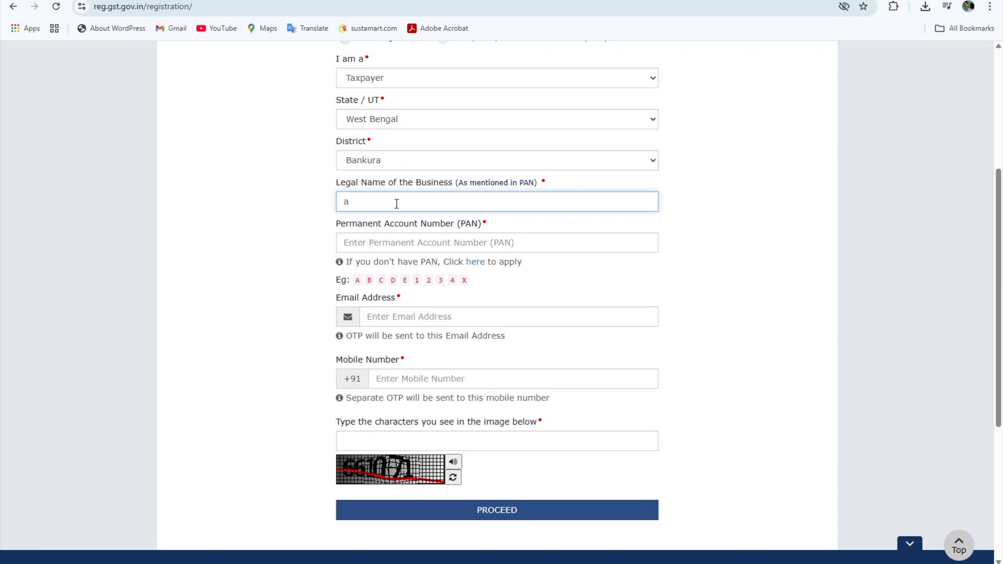
{"action": "key", "text": "BackSpace"}
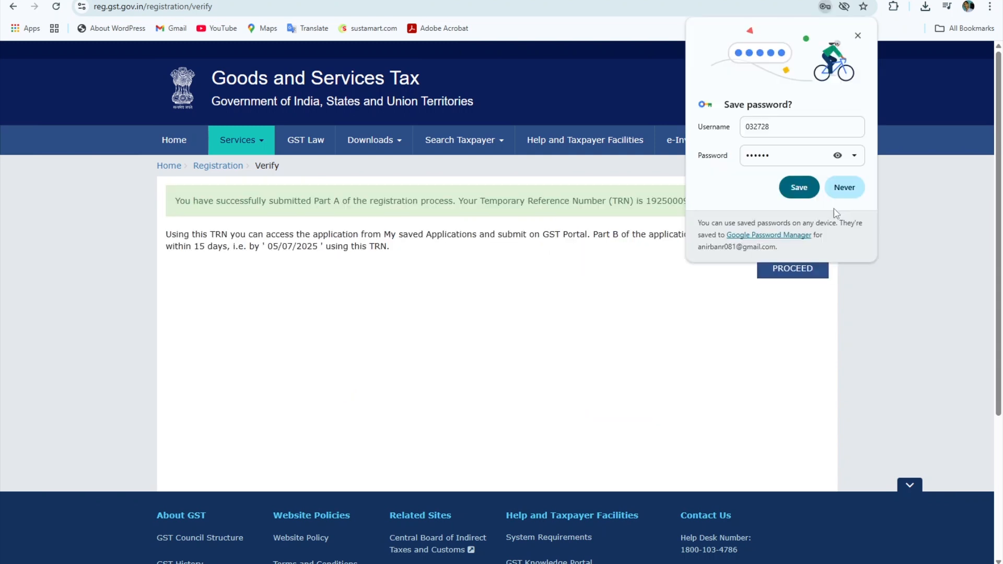
{"action": "left_click", "coordinate": [844, 249]}
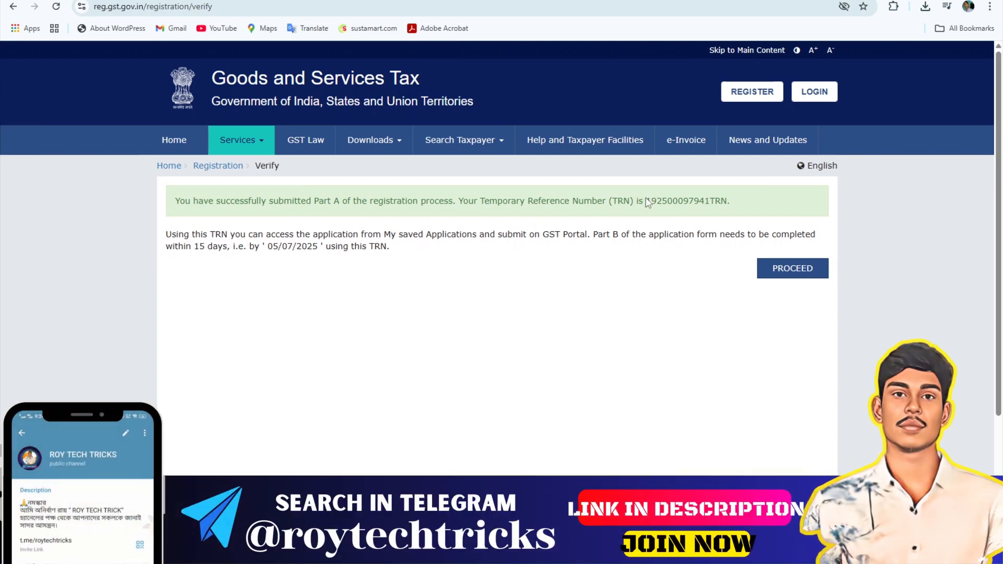
- Copy the TRN from the success message and continue to TRN login
{"action": "left_click_drag", "start_coordinate": [647, 200], "coordinate": [709, 202]}
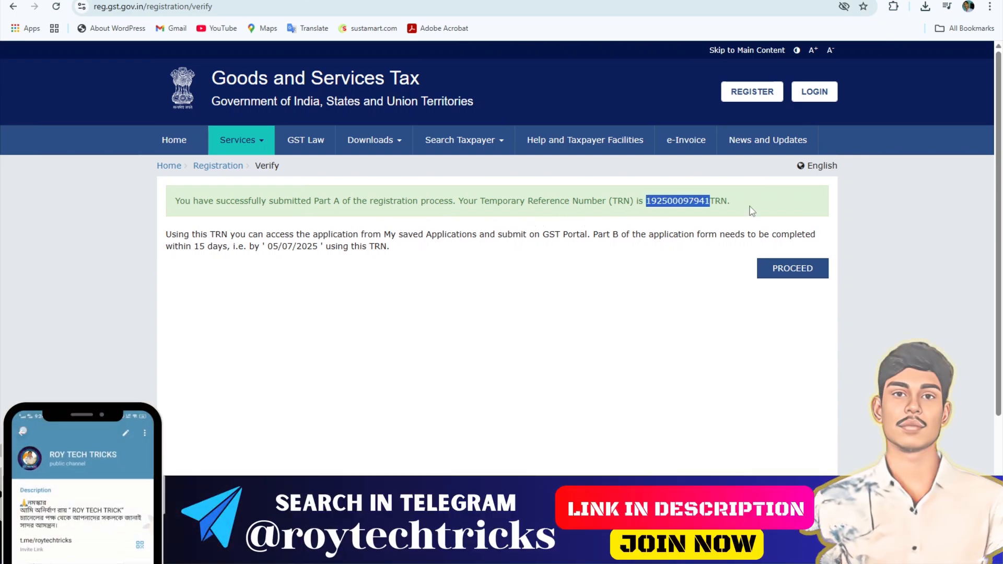
{"action": "left_click", "coordinate": [794, 269]}
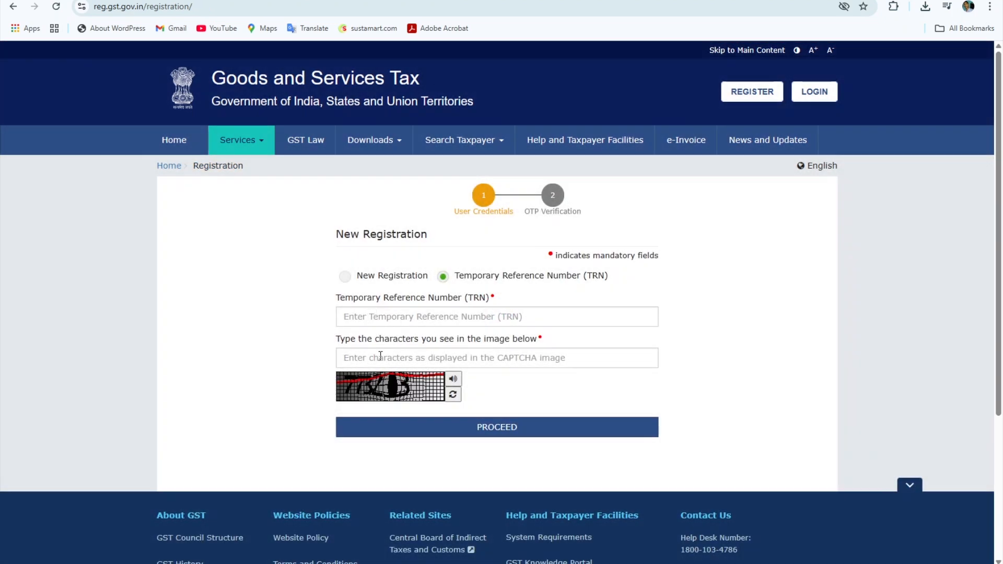
- Log in with the pasted TRN, captcha and OTP
{"action": "left_click", "coordinate": [505, 425]}
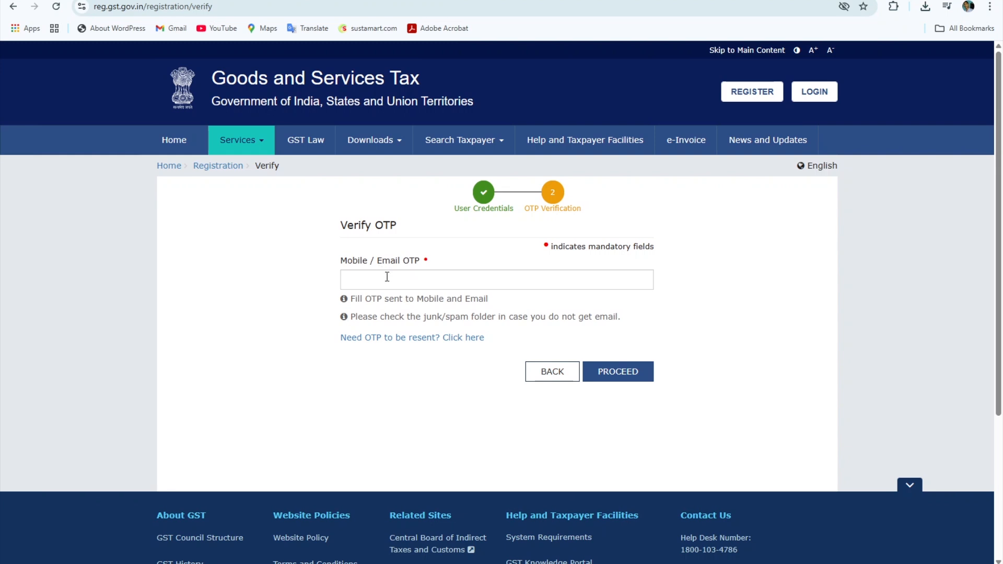
{"action": "left_click", "coordinate": [646, 380]}
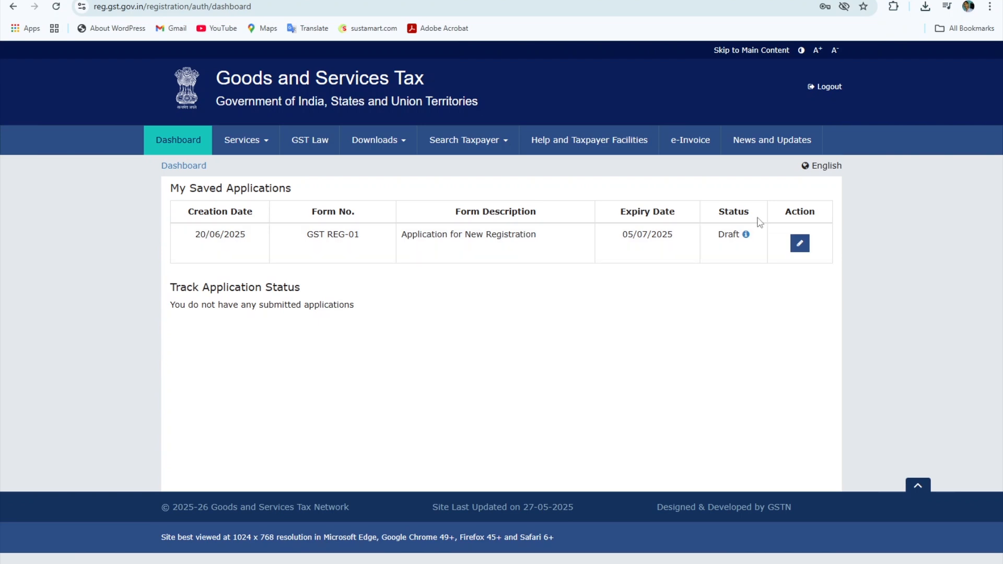
- Resume the Draft application, review the prefilled Business Details, and select the Trade Name box
{"action": "left_click", "coordinate": [801, 244]}
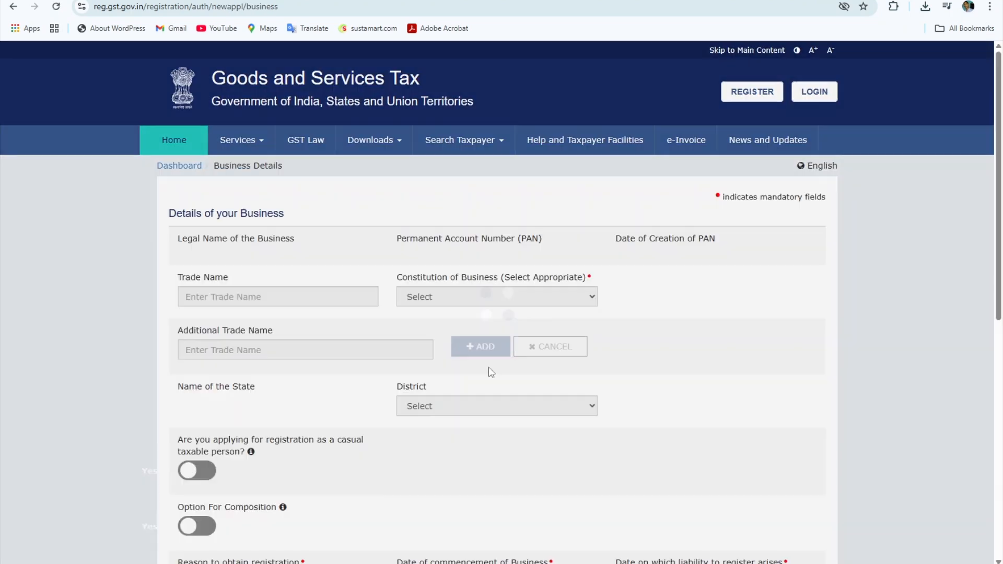
{"action": "scroll", "coordinate": [784, 314], "scroll_direction": "down", "scroll_amount": 5}
{"action": "scroll", "coordinate": [277, 246], "scroll_direction": "up", "scroll_amount": 1}
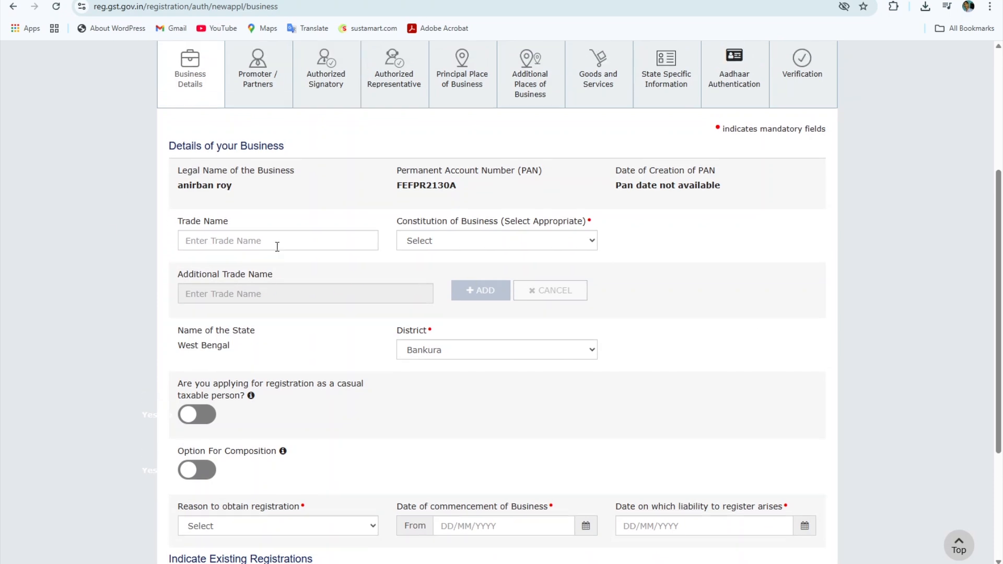
{"action": "scroll", "coordinate": [277, 246], "scroll_direction": "up", "scroll_amount": 3}
{"action": "scroll", "coordinate": [294, 320], "scroll_direction": "down", "scroll_amount": 2}
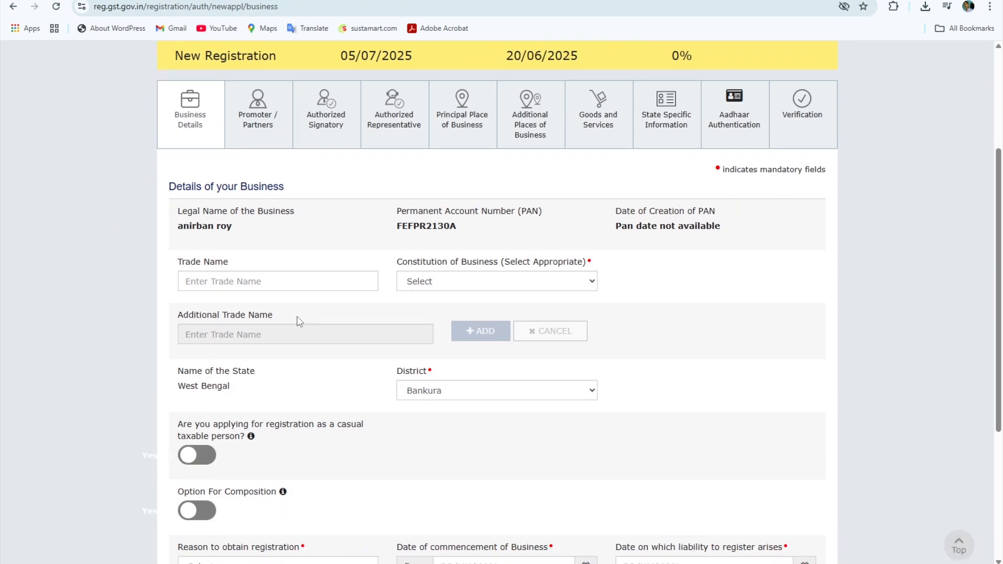
{"action": "scroll", "coordinate": [229, 289], "scroll_direction": "down", "scroll_amount": 2}
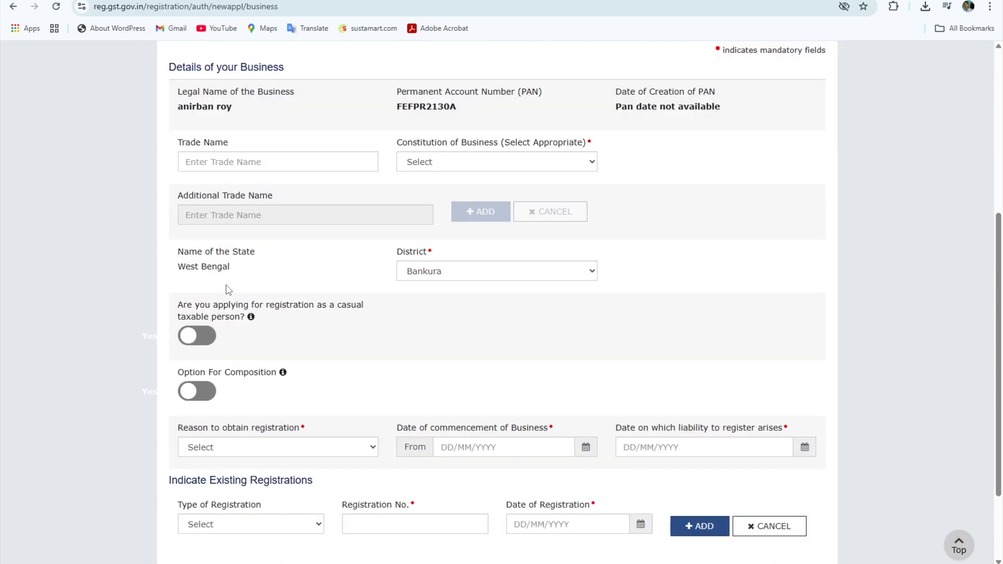
{"action": "scroll", "coordinate": [228, 290], "scroll_direction": "up", "scroll_amount": 2}
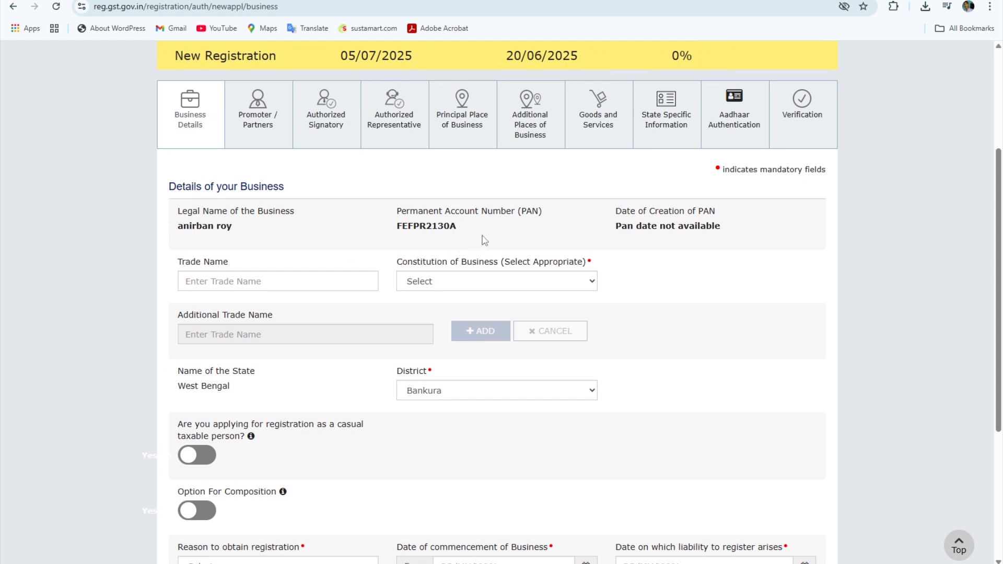
{"action": "scroll", "coordinate": [575, 242], "scroll_direction": "down", "scroll_amount": 3}
{"action": "scroll", "coordinate": [575, 245], "scroll_direction": "up", "scroll_amount": 2}
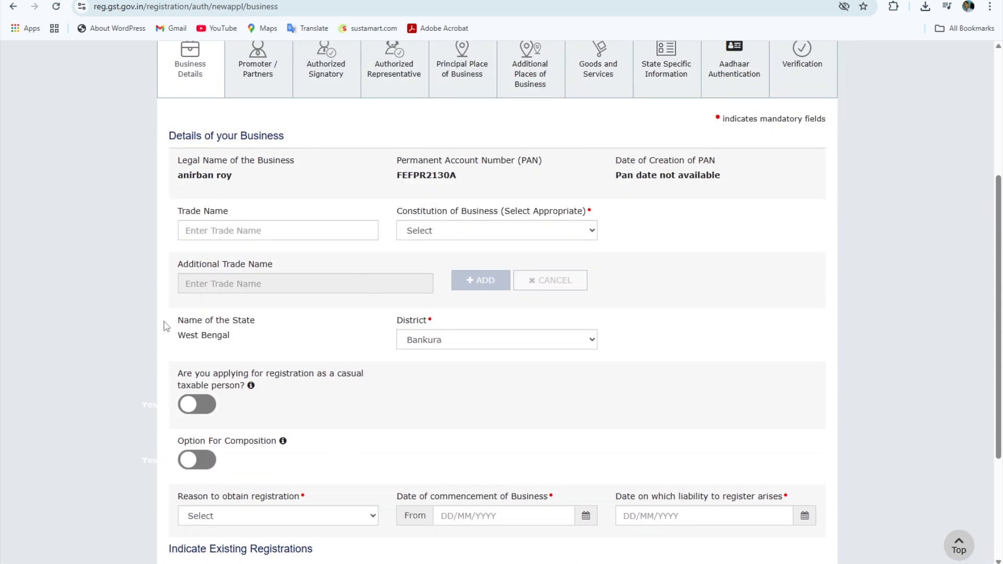
{"action": "left_click", "coordinate": [261, 238]}
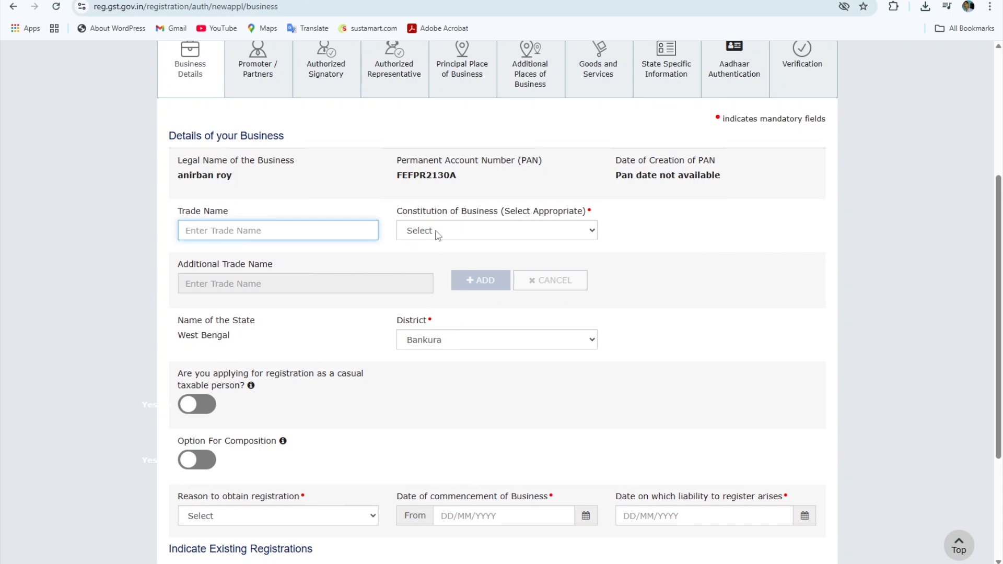
{"action": "left_click_drag", "start_coordinate": [396, 211], "coordinate": [499, 211]}
{"action": "left_click", "coordinate": [629, 249]}
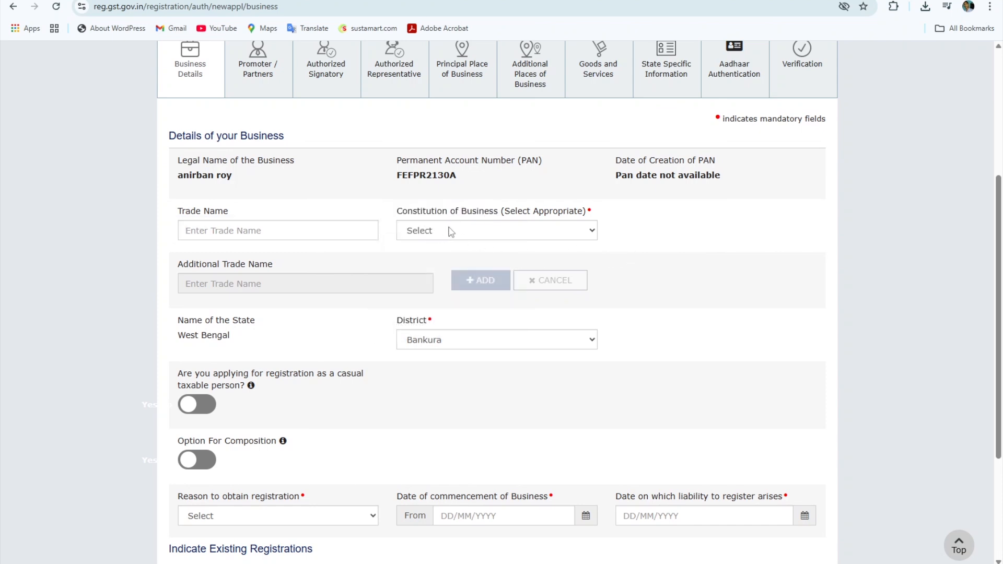
{"action": "left_click", "coordinate": [506, 238]}
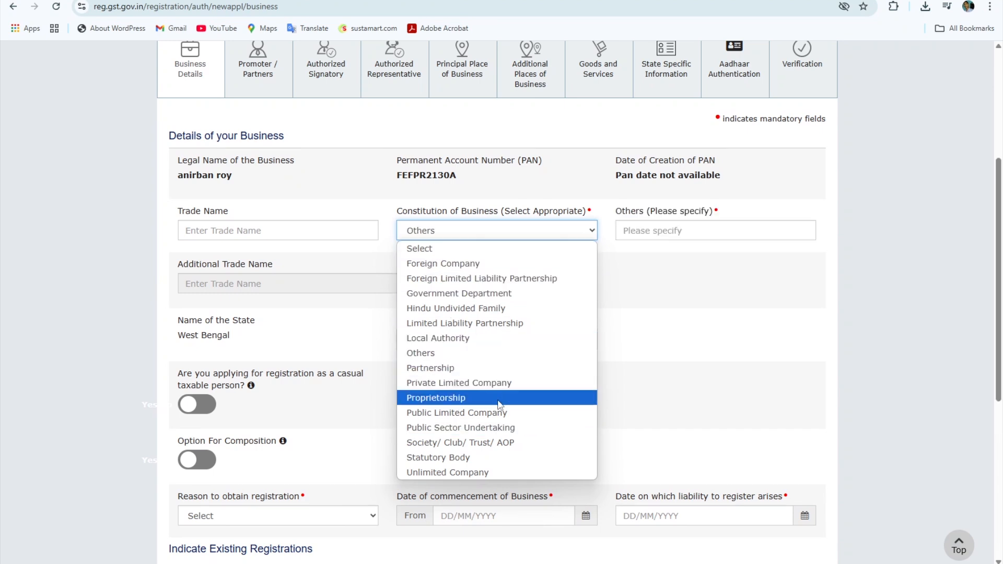
{"action": "left_click", "coordinate": [462, 398]}
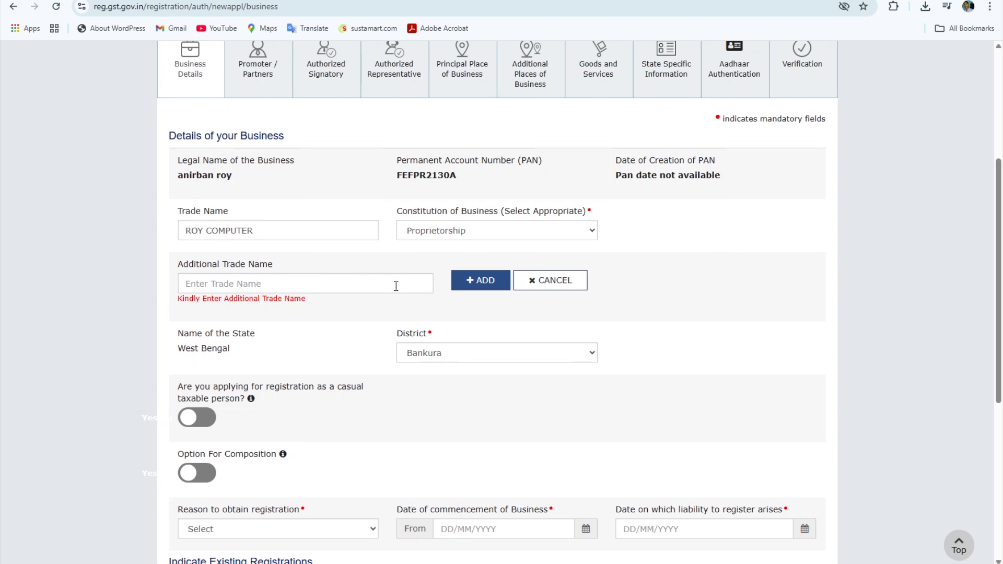
{"action": "scroll", "coordinate": [396, 286], "scroll_direction": "down", "scroll_amount": 1}
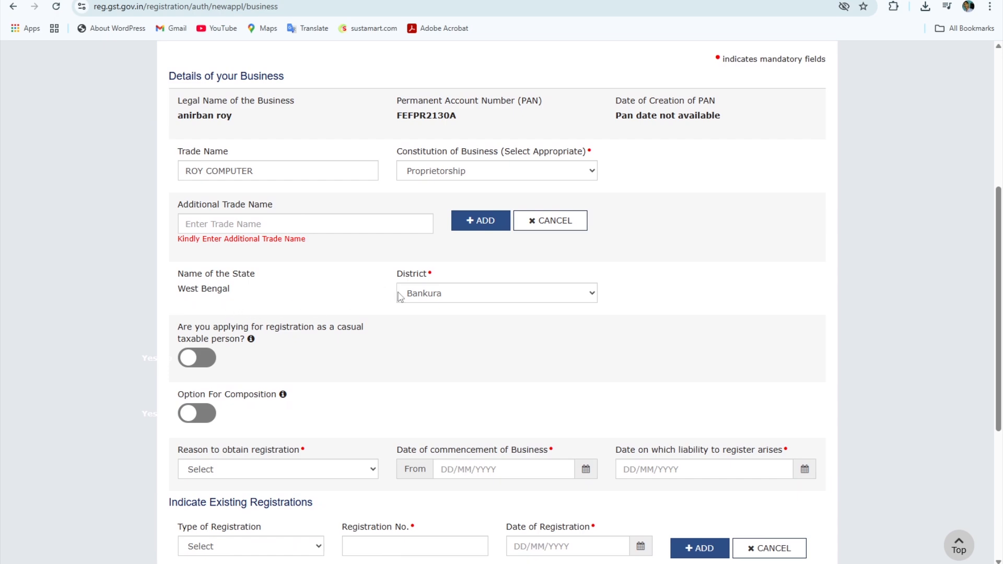
{"action": "scroll", "coordinate": [233, 439], "scroll_direction": "down", "scroll_amount": 1}
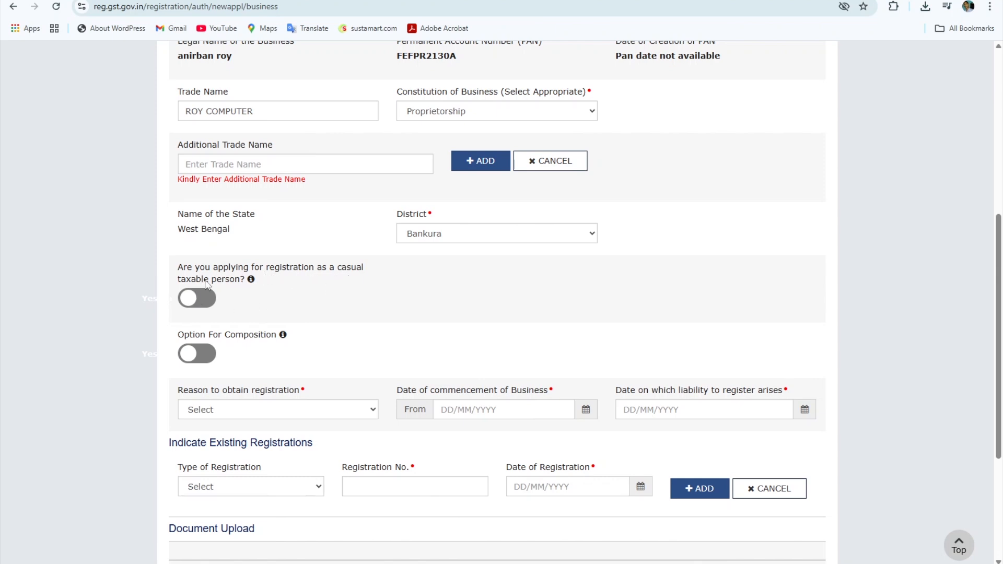
{"action": "left_click", "coordinate": [180, 267]}
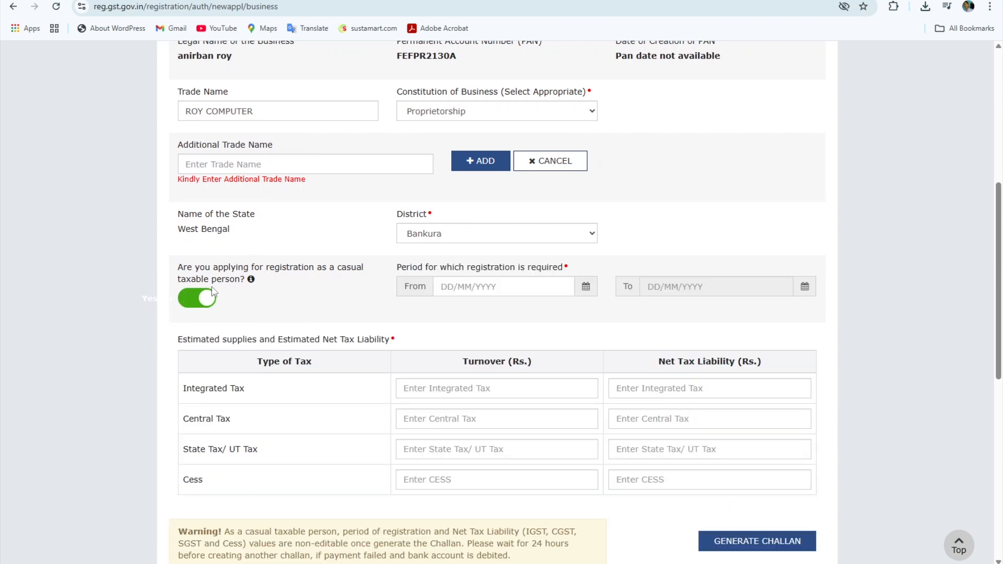
{"action": "left_click", "coordinate": [200, 300]}
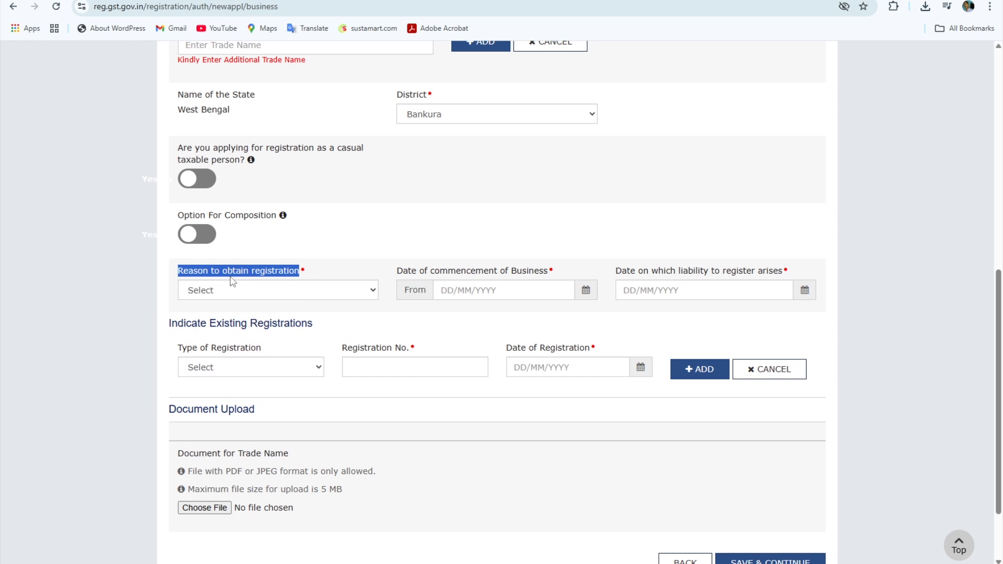
{"action": "left_click", "coordinate": [211, 274]}
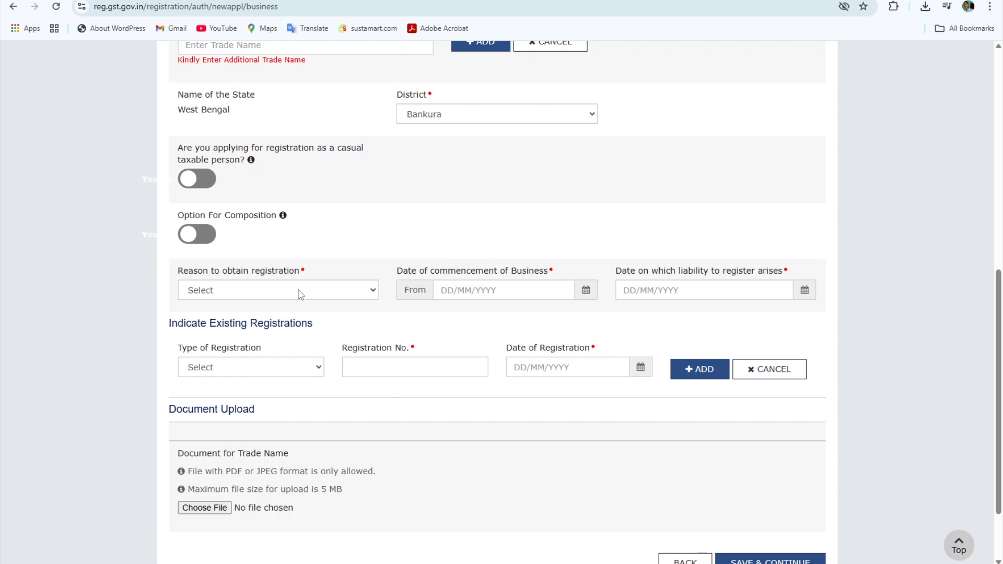
- Choose reason 'Selling through e-Commerce portal', then pick 18 June and 20 June 2025
{"action": "left_click", "coordinate": [301, 291]}
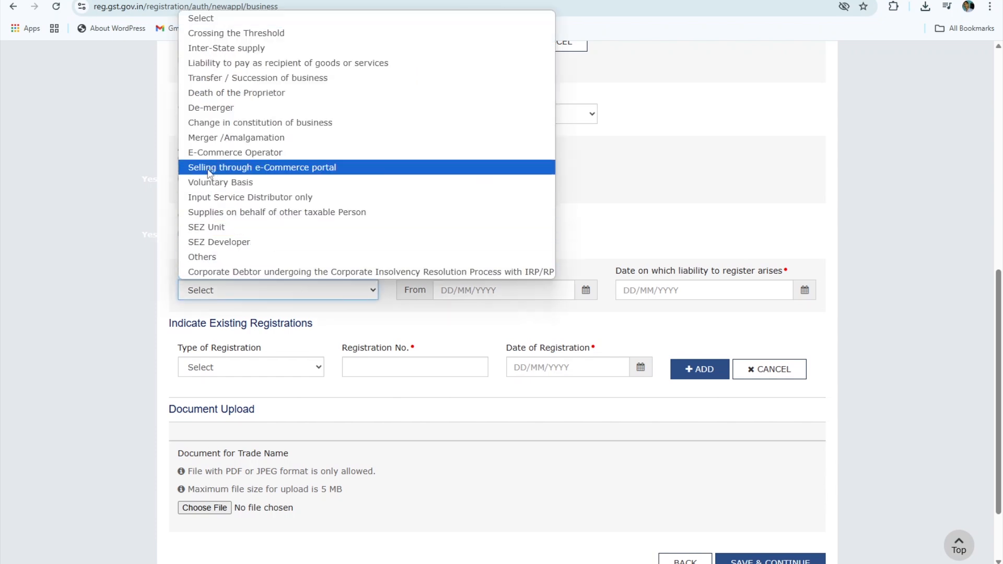
{"action": "left_click", "coordinate": [333, 167]}
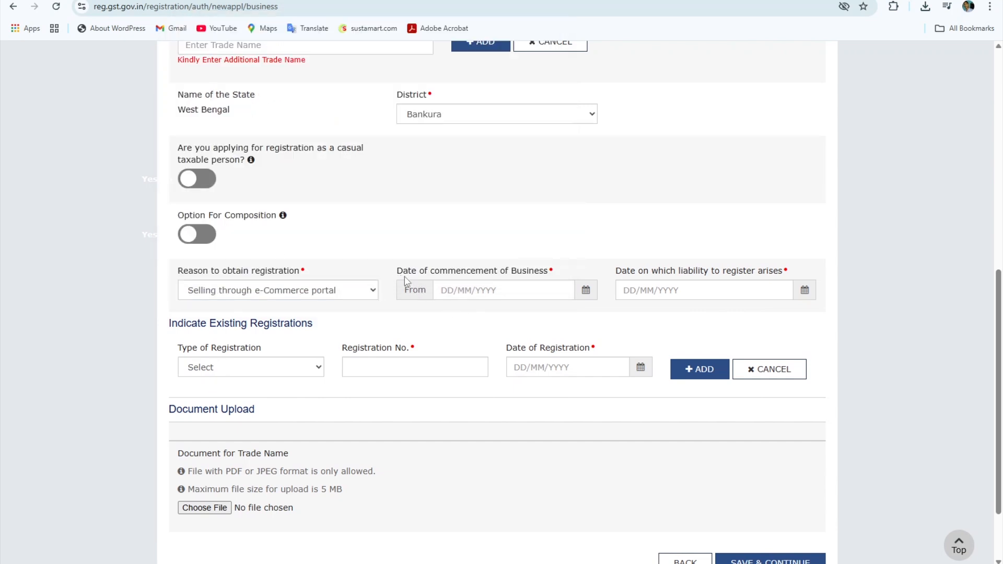
{"action": "left_click", "coordinate": [586, 290]}
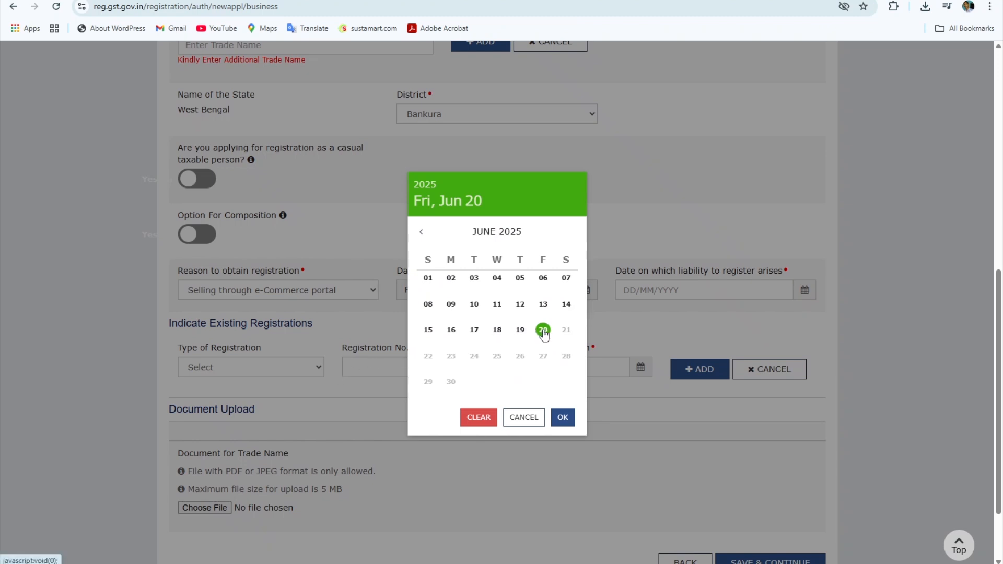
{"action": "left_click", "coordinate": [497, 331]}
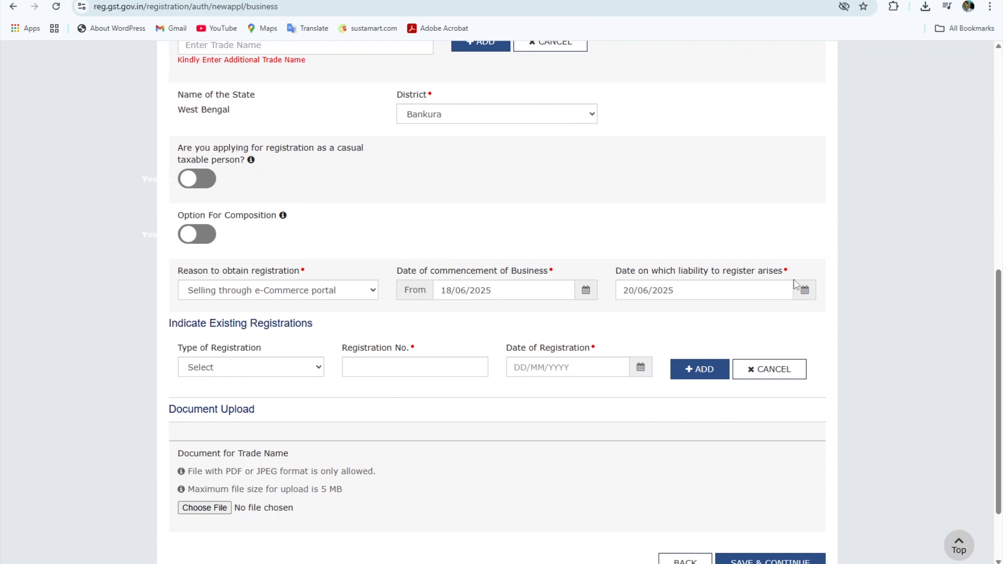
{"action": "left_click", "coordinate": [804, 291]}
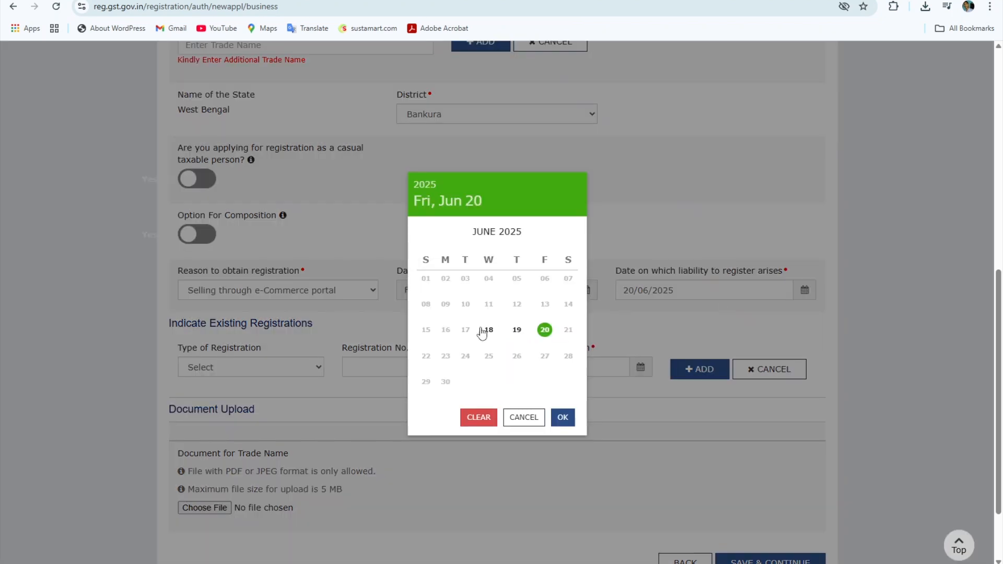
{"action": "left_click", "coordinate": [545, 330]}
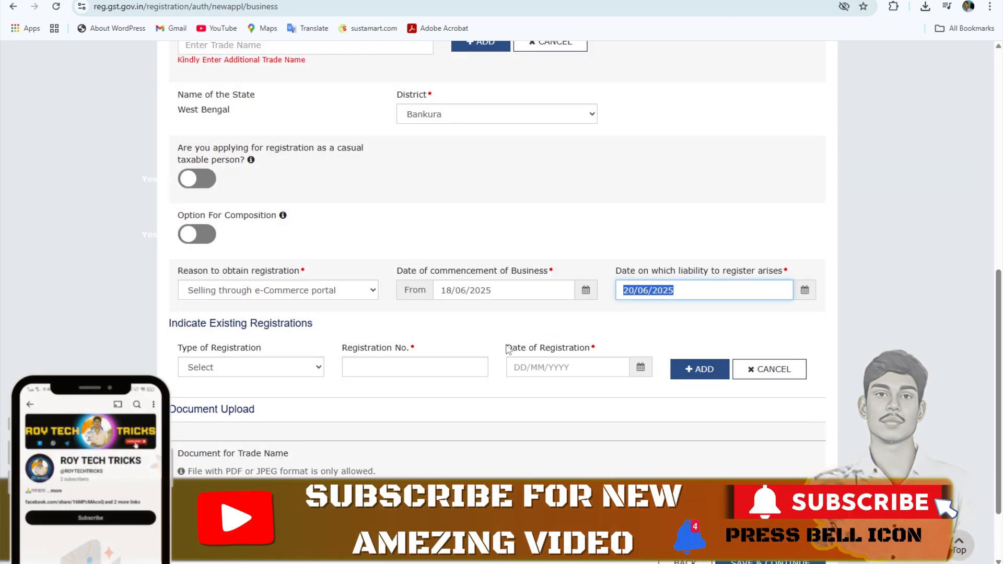
{"action": "scroll", "coordinate": [208, 263], "scroll_direction": "down", "scroll_amount": 1}
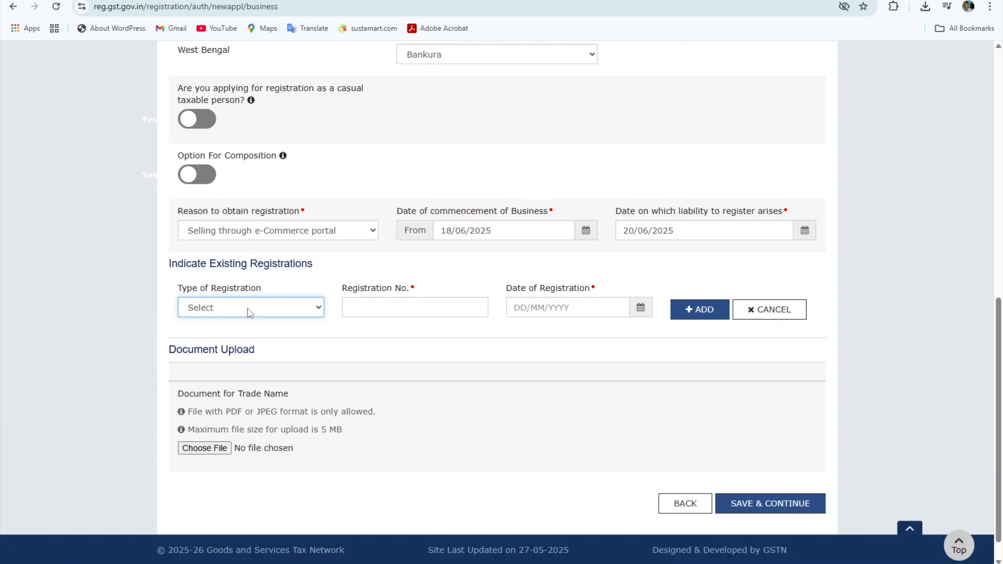
- Select Others as existing registration type and paste the UDYAM registration number
{"action": "left_click", "coordinate": [249, 313]}
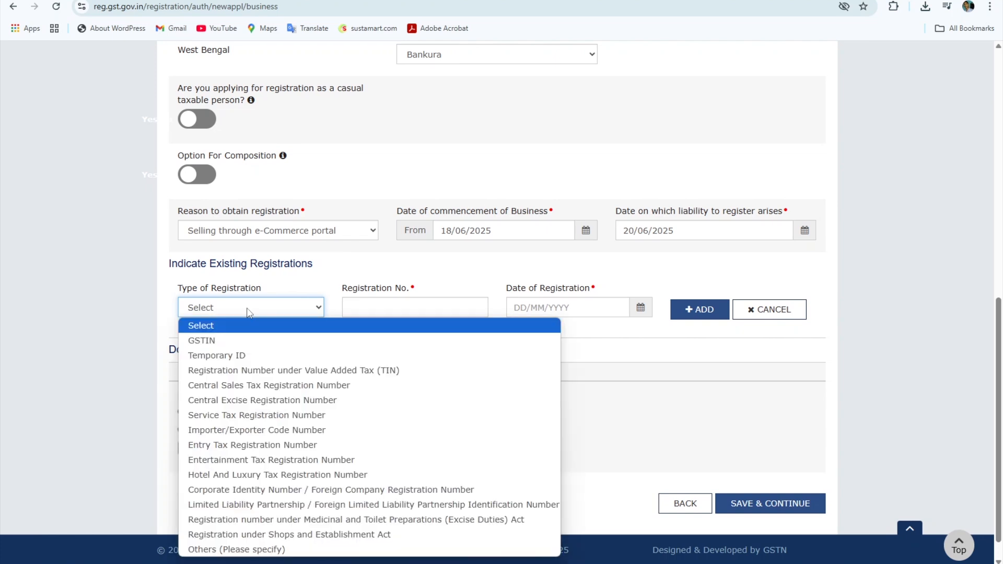
{"action": "left_click", "coordinate": [228, 551]}
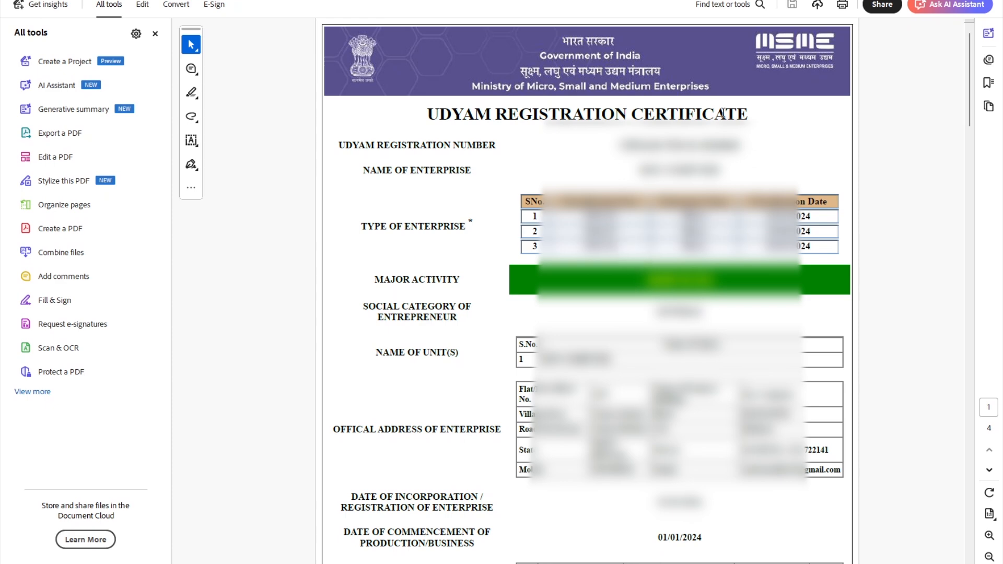
{"action": "mouse_move", "coordinate": [648, 563]}
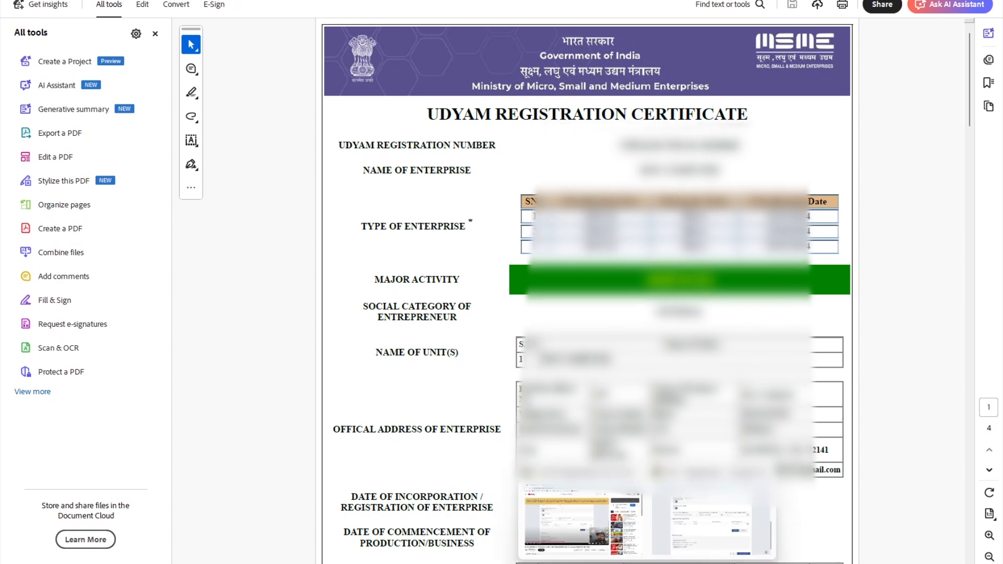
{"action": "left_click", "coordinate": [580, 514]}
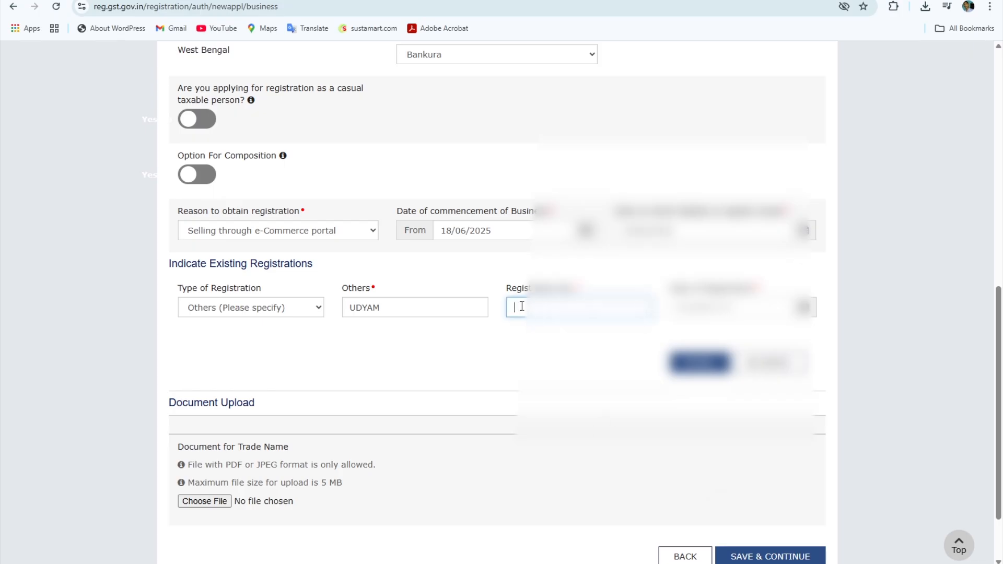
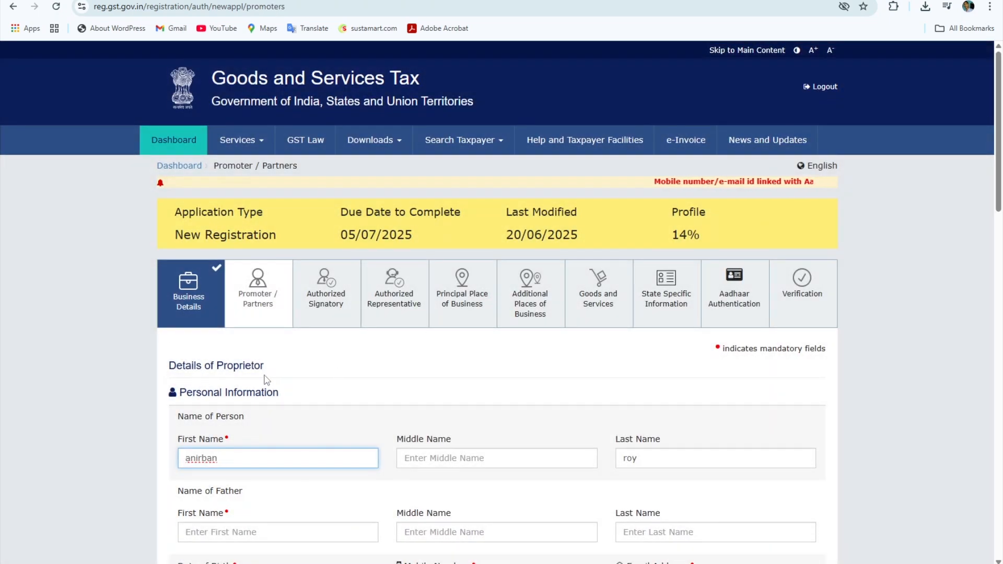
- Set the proprietor's gender to Male
{"action": "scroll", "coordinate": [334, 352], "scroll_direction": "down", "scroll_amount": 2}
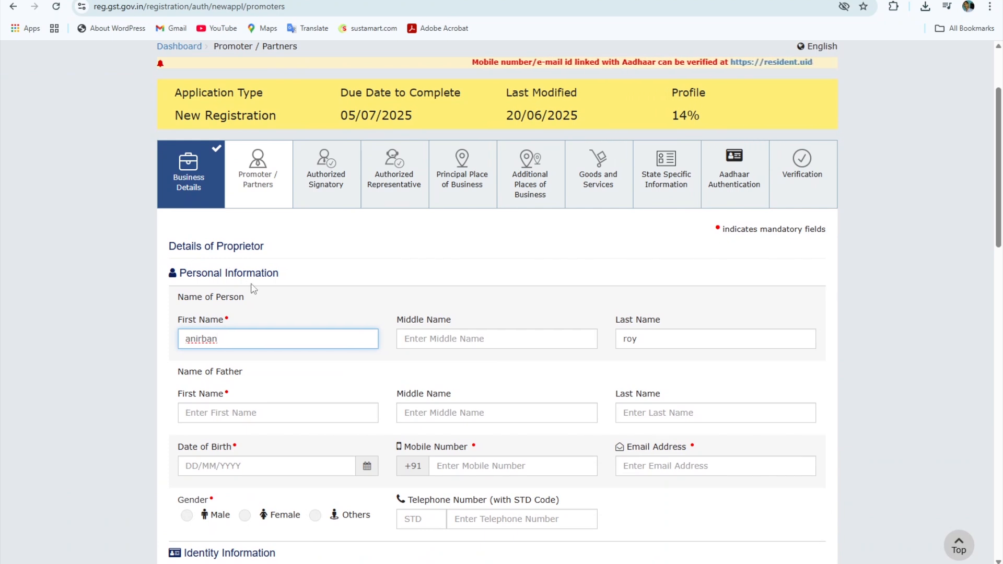
{"action": "scroll", "coordinate": [253, 286], "scroll_direction": "down", "scroll_amount": 1}
{"action": "scroll", "coordinate": [253, 284], "scroll_direction": "down", "scroll_amount": 1}
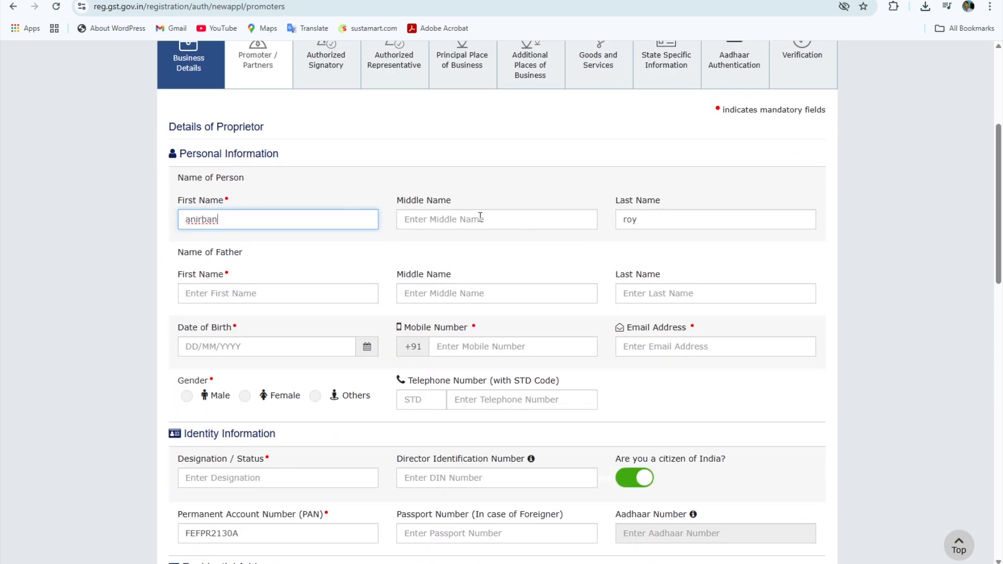
{"action": "left_click", "coordinate": [430, 219]}
{"action": "left_click", "coordinate": [424, 268]}
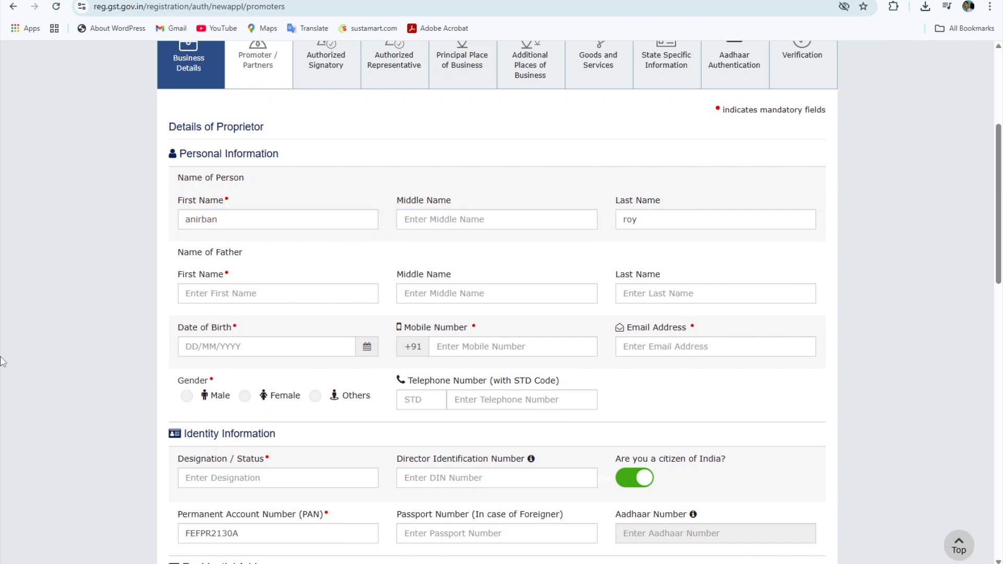
{"action": "scroll", "coordinate": [211, 194], "scroll_direction": "down", "scroll_amount": 2}
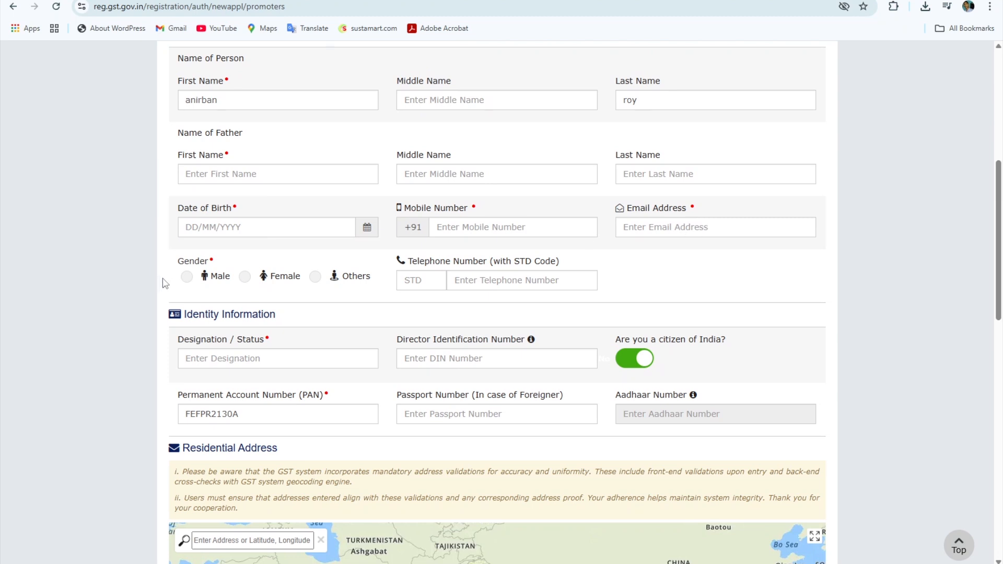
{"action": "left_click", "coordinate": [186, 277]}
{"action": "scroll", "coordinate": [468, 270], "scroll_direction": "down", "scroll_amount": 2}
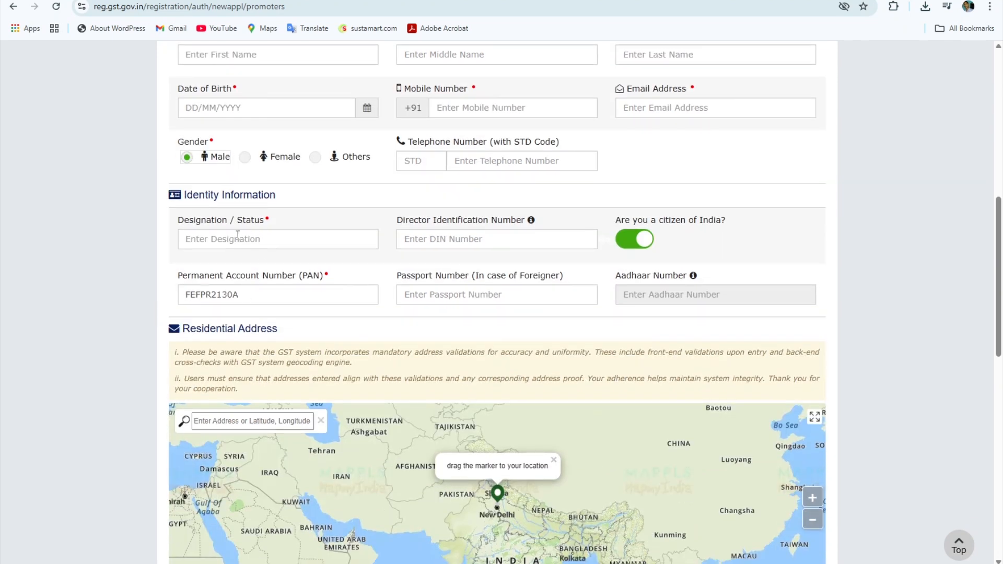
- Enter 'Proprietor' as the Designation / Status
{"action": "left_click", "coordinate": [226, 236]}
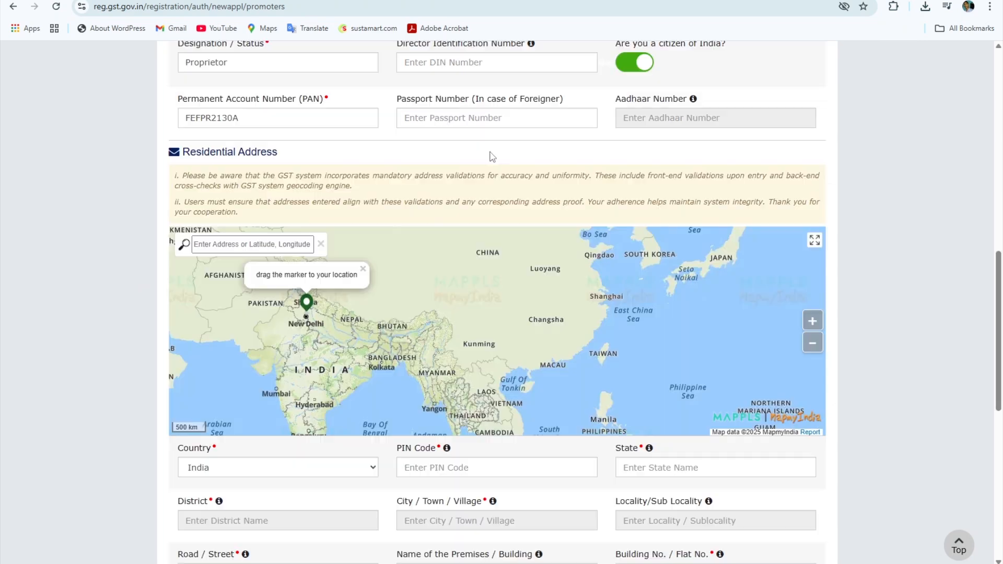
{"action": "scroll", "coordinate": [492, 156], "scroll_direction": "up", "scroll_amount": 3}
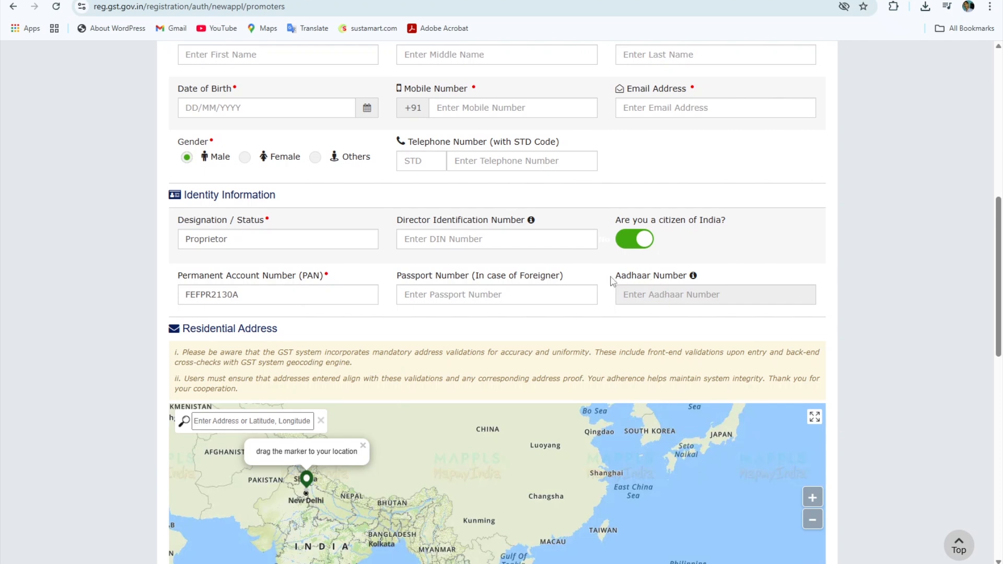
{"action": "scroll", "coordinate": [613, 283], "scroll_direction": "down", "scroll_amount": 2}
- Scroll through the proprietor's residential address fields to review the entered details
{"action": "scroll", "coordinate": [237, 286], "scroll_direction": "down", "scroll_amount": 1}
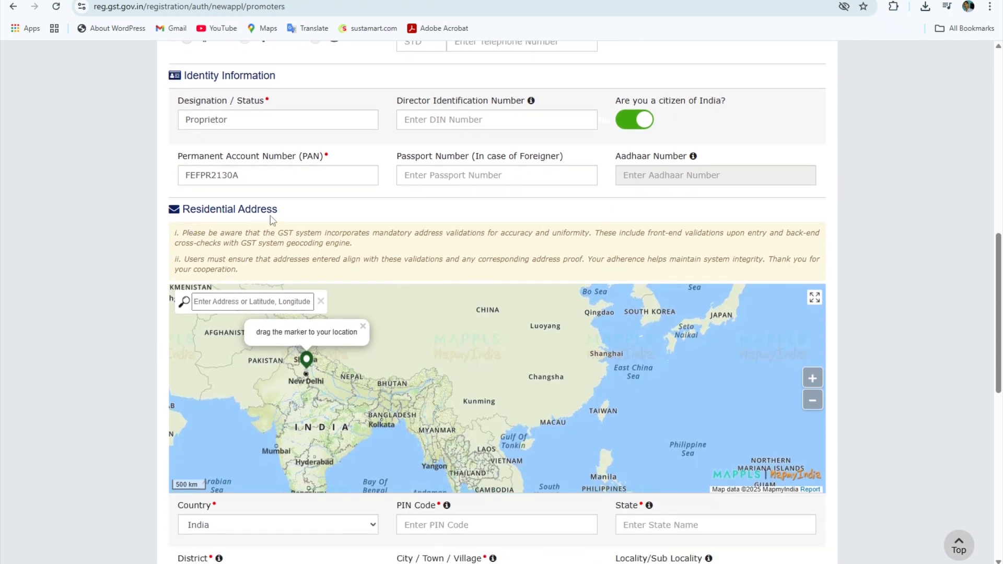
{"action": "scroll", "coordinate": [501, 245], "scroll_direction": "down", "scroll_amount": 3}
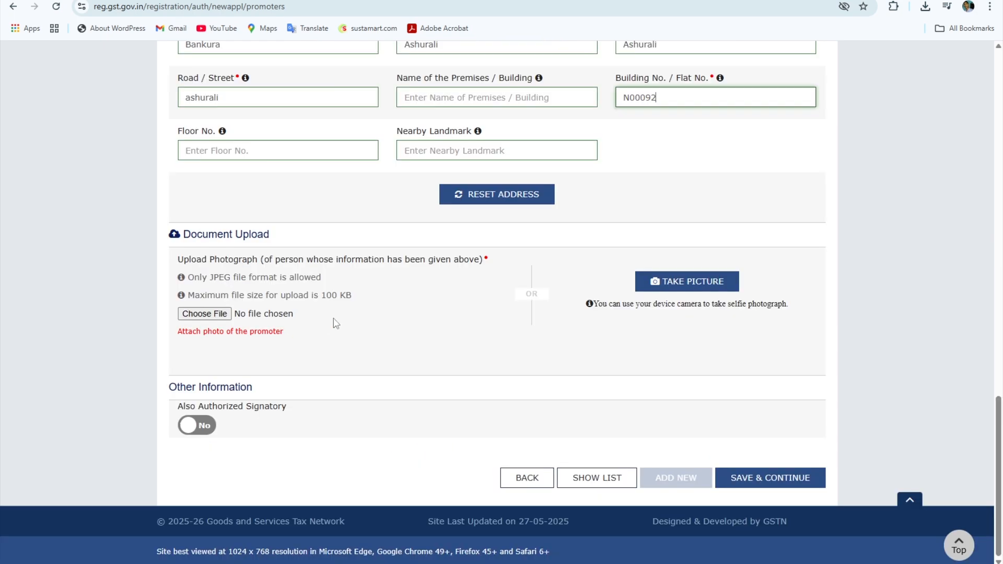
{"action": "scroll", "coordinate": [373, 372], "scroll_direction": "up", "scroll_amount": 4}
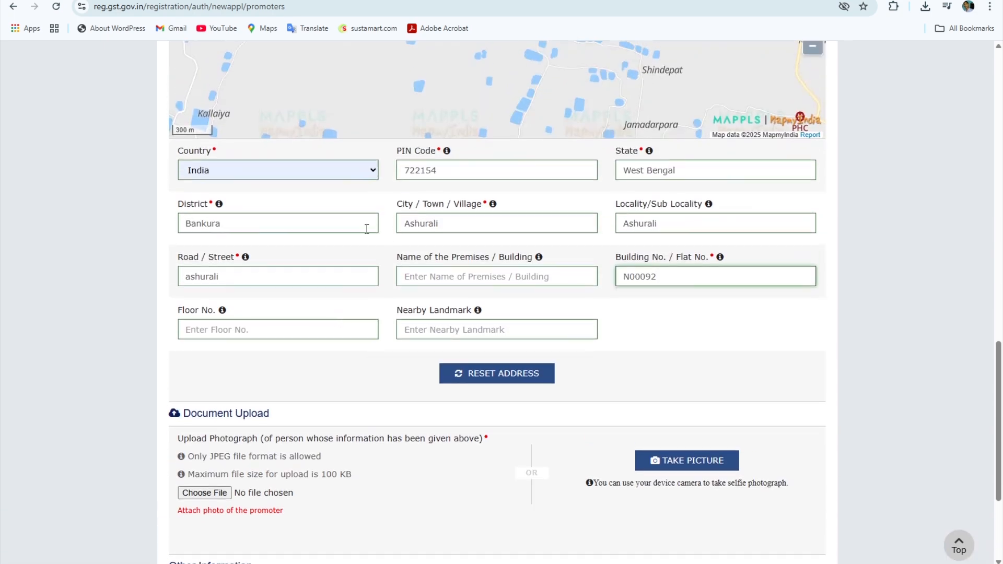
{"action": "scroll", "coordinate": [368, 227], "scroll_direction": "up", "scroll_amount": 1}
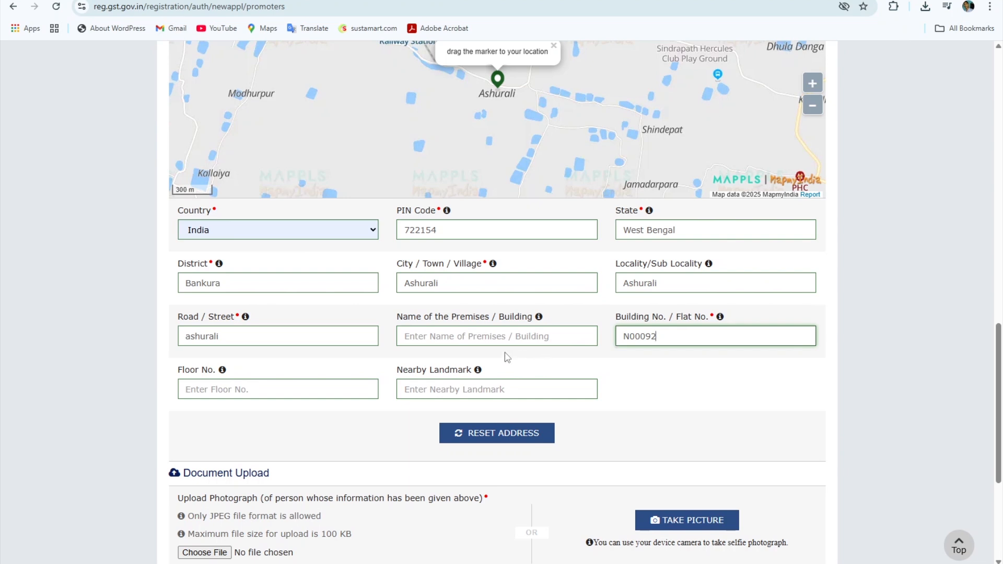
{"action": "scroll", "coordinate": [509, 361], "scroll_direction": "down", "scroll_amount": 3}
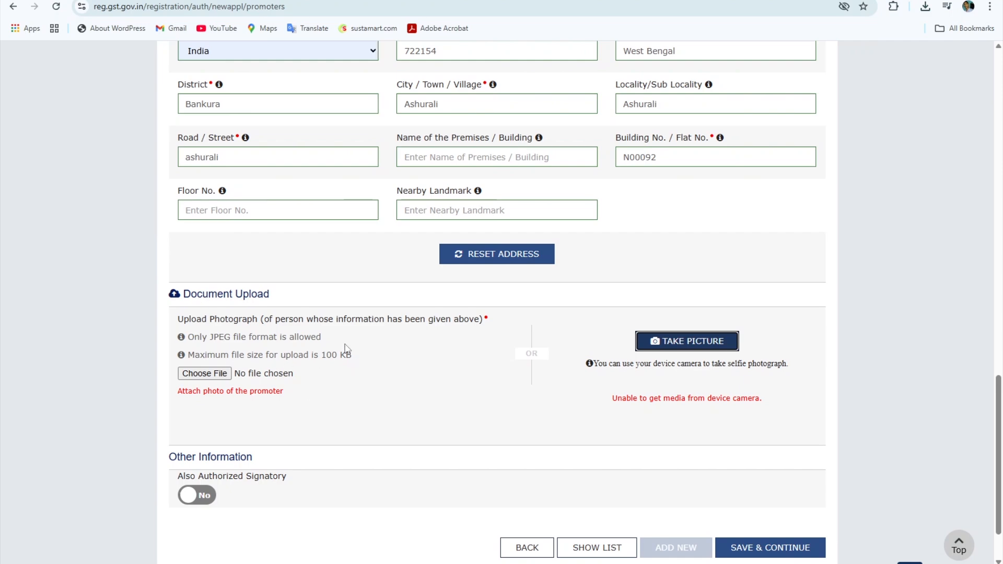
- Upload the promoter's photo and save the promoter details, confirming the warning
{"action": "left_click", "coordinate": [204, 373]}
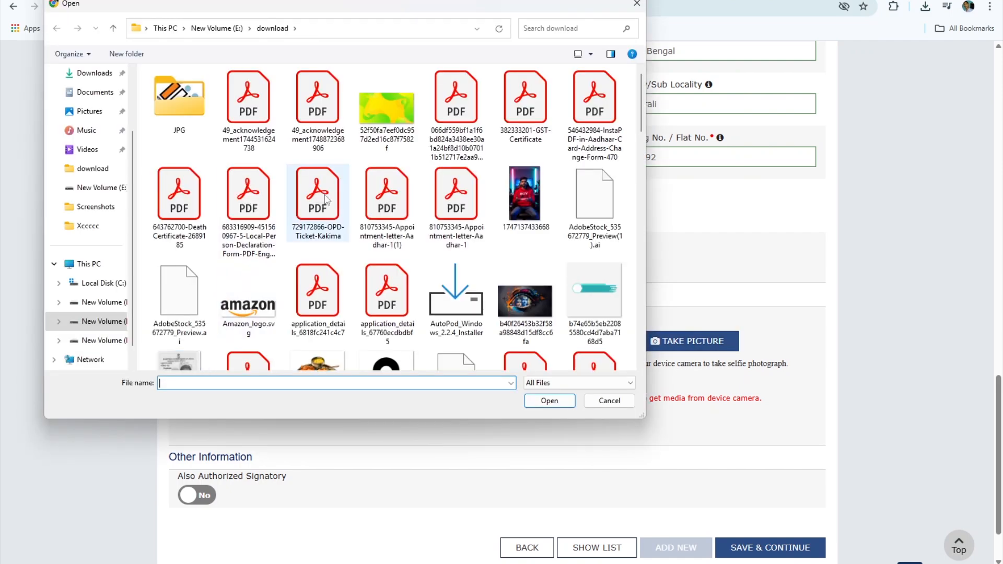
{"action": "scroll", "coordinate": [397, 359], "scroll_direction": "down", "scroll_amount": 3}
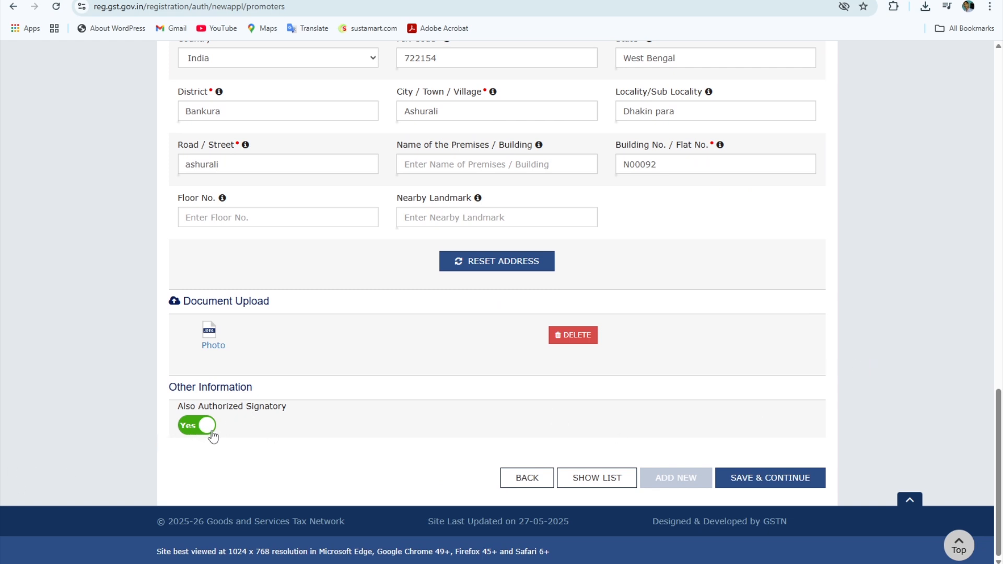
{"action": "left_click", "coordinate": [761, 477]}
{"action": "left_click", "coordinate": [481, 233]}
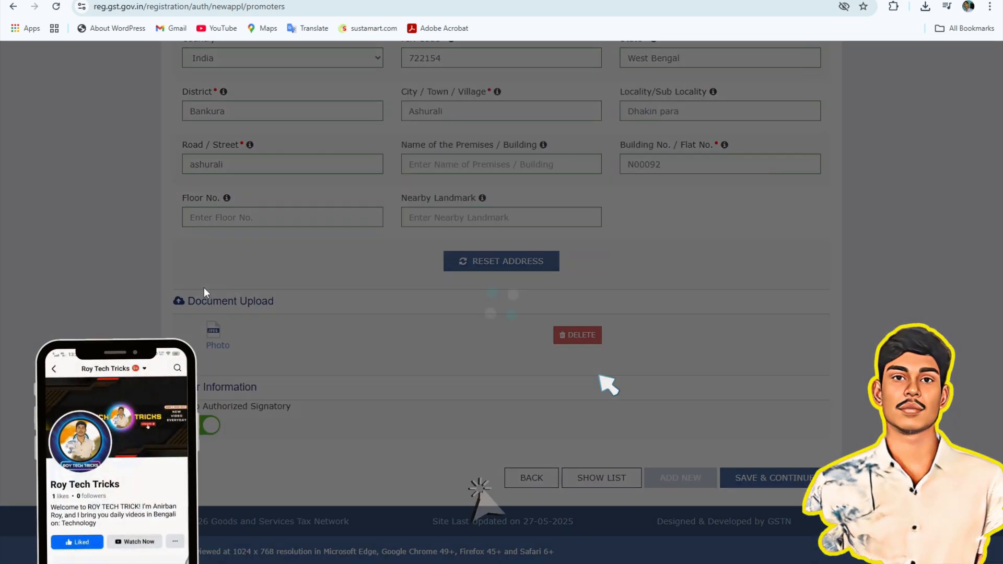
{"action": "scroll", "coordinate": [350, 281], "scroll_direction": "down", "scroll_amount": 2}
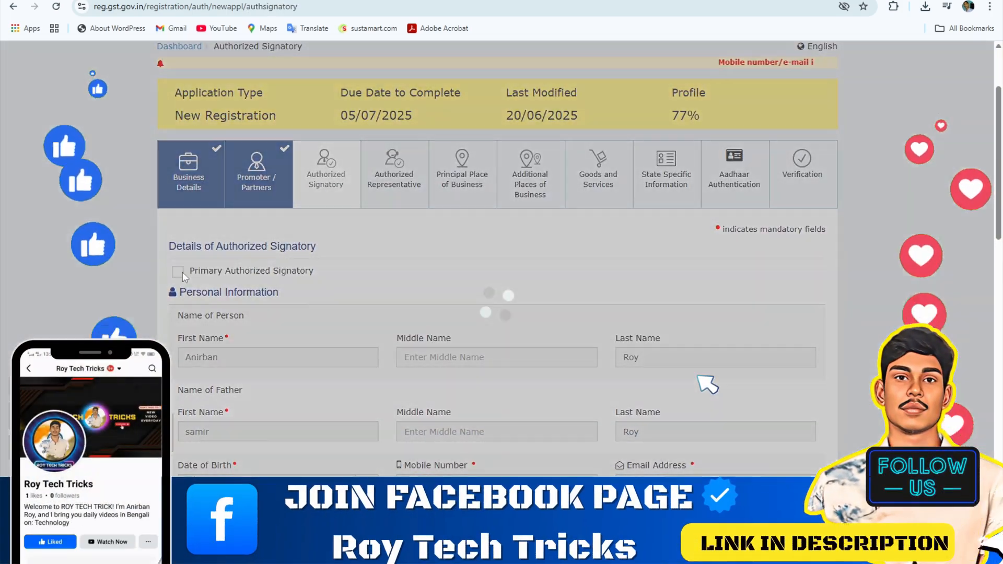
- Mark the promoter as Primary Authorized Signatory and save the signatory details
{"action": "left_click", "coordinate": [178, 272]}
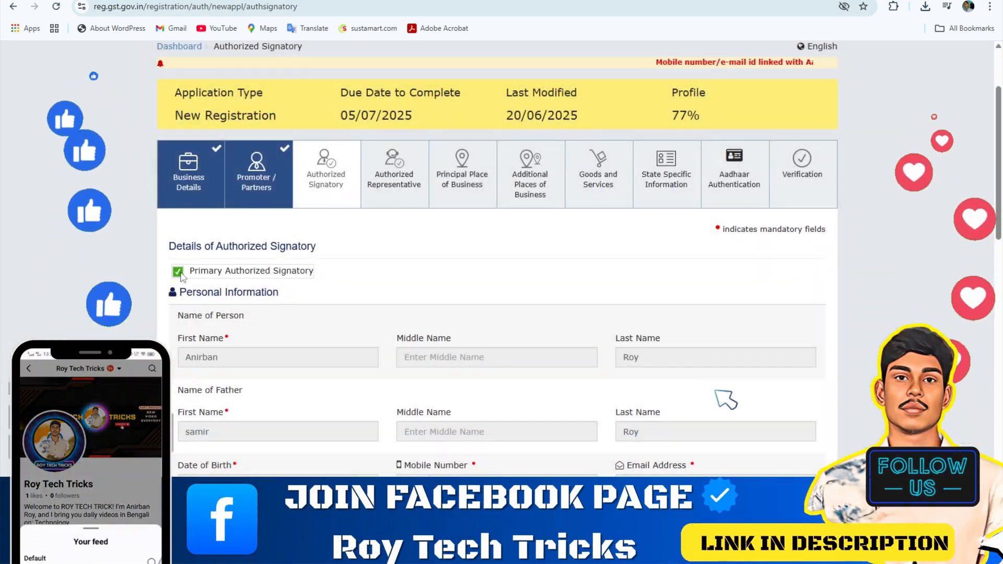
{"action": "scroll", "coordinate": [181, 277], "scroll_direction": "down", "scroll_amount": 15}
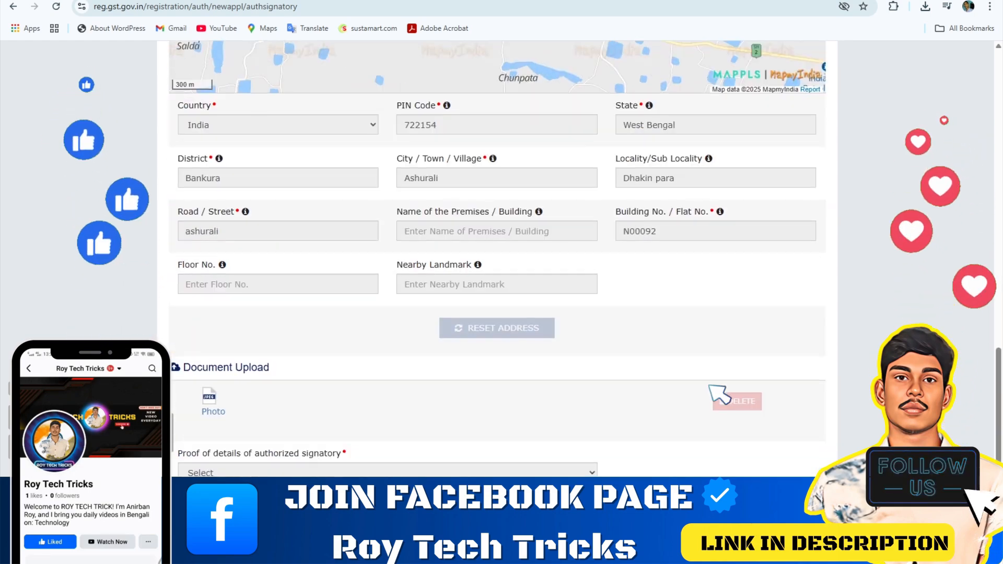
{"action": "scroll", "coordinate": [496, 262], "scroll_direction": "down", "scroll_amount": 4}
{"action": "left_click", "coordinate": [768, 475]}
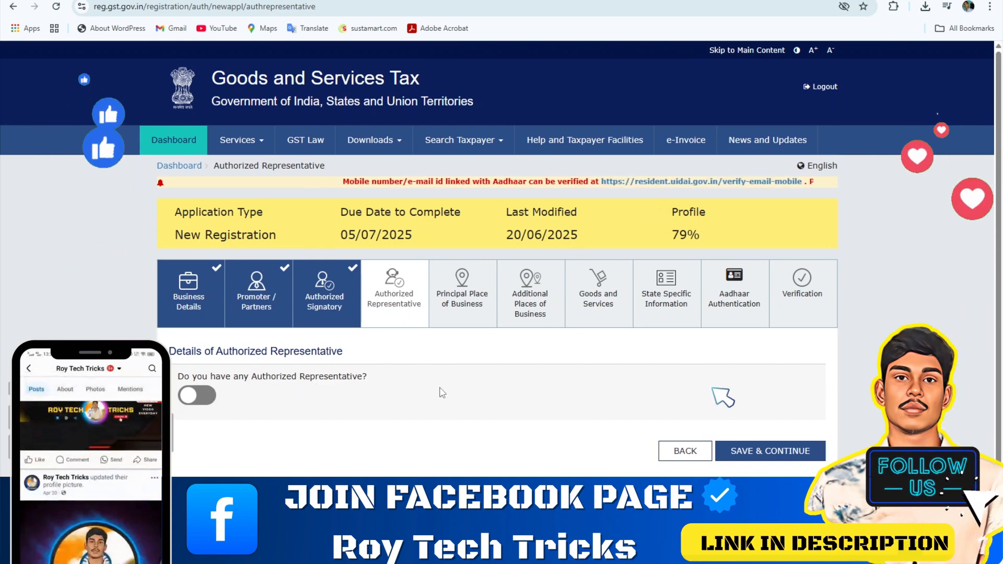
- Continue without an authorized representative and autofill the business address from its PIN code suggestion
{"action": "left_click", "coordinate": [761, 450]}
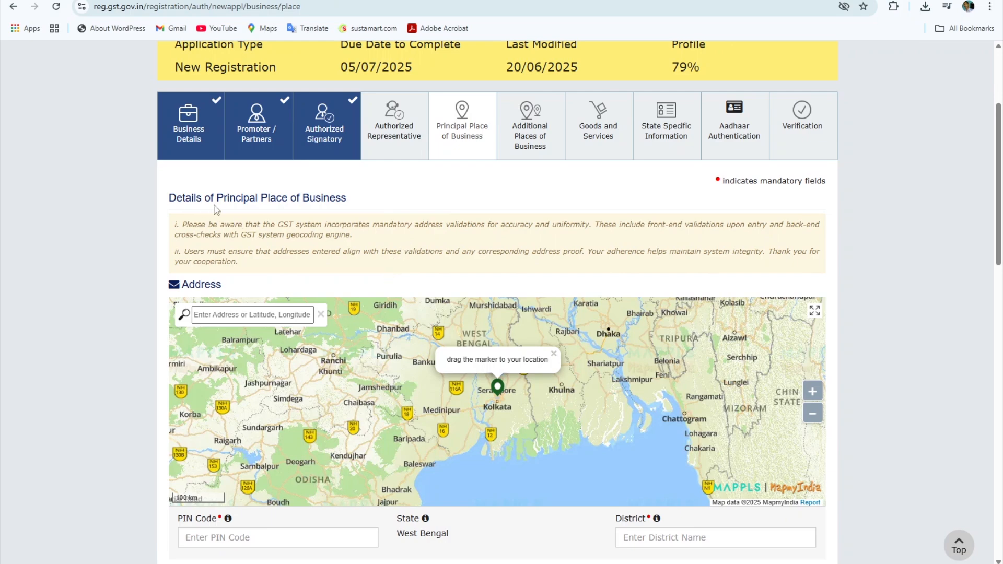
{"action": "scroll", "coordinate": [355, 229], "scroll_direction": "down", "scroll_amount": 5}
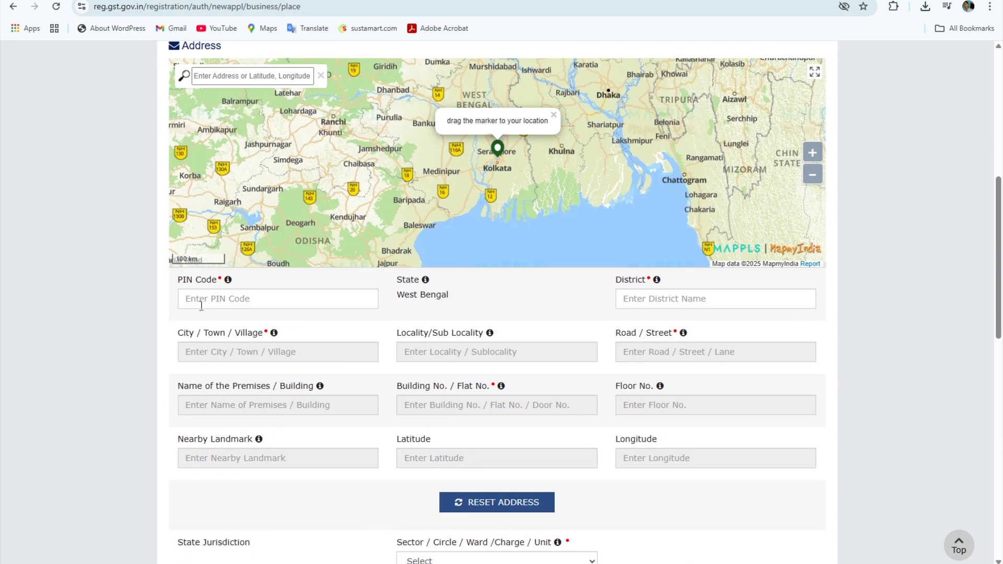
{"action": "left_click", "coordinate": [201, 305]}
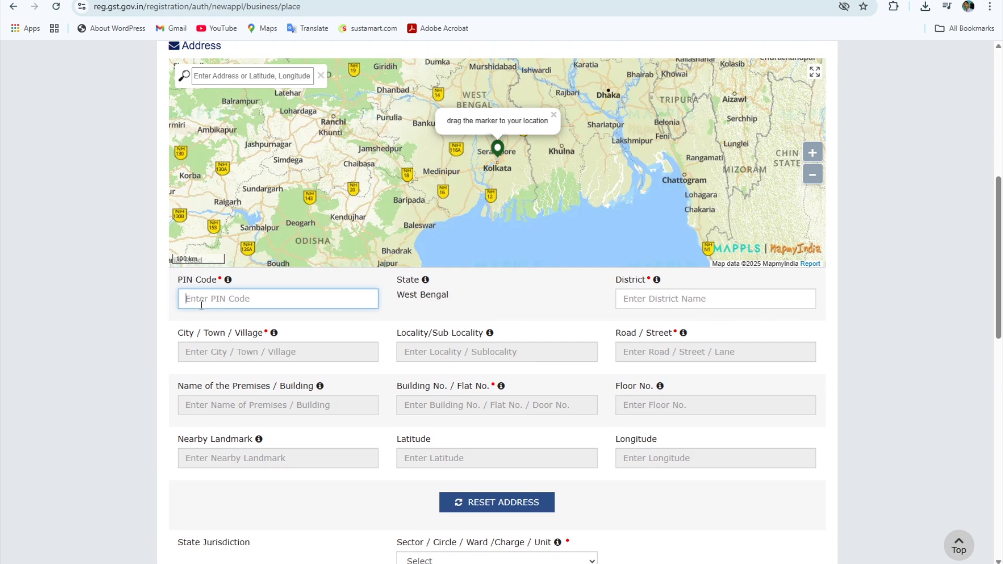
{"action": "left_click", "coordinate": [233, 326]}
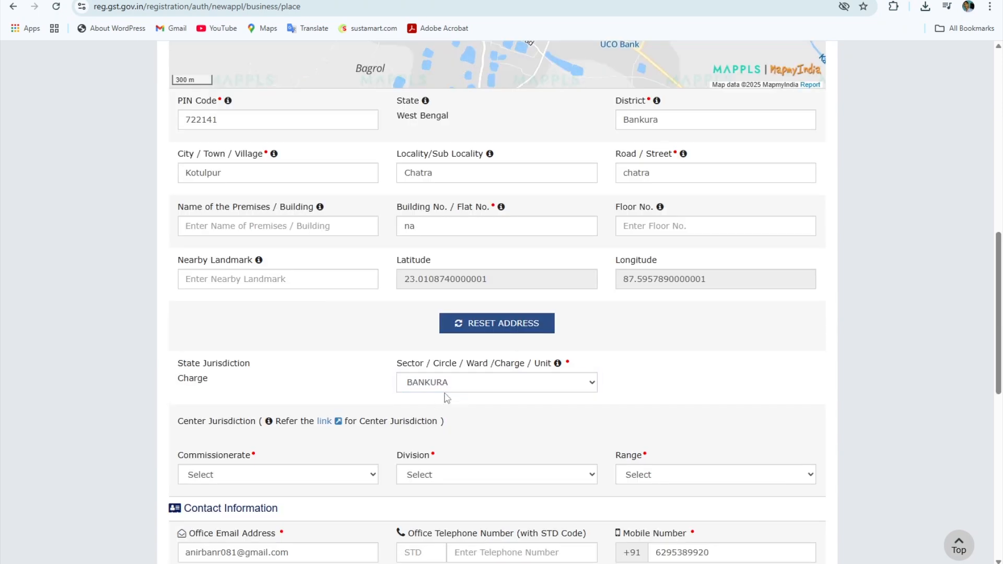
- Set jurisdiction to sector BANKURA, commissionerate BOLPUR, BANKURA DIVISION and RANGE-I
{"action": "left_click", "coordinate": [443, 382]}
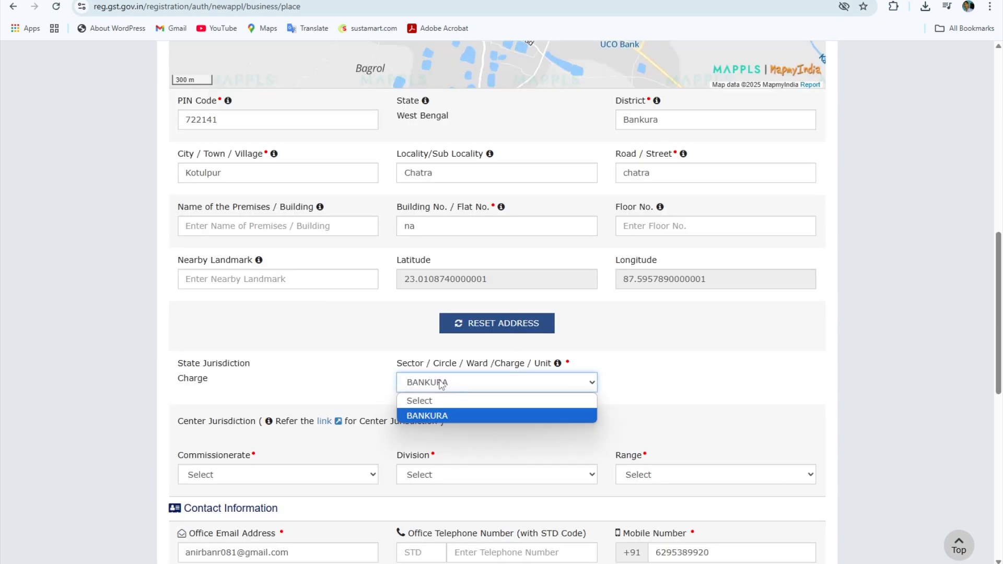
{"action": "left_click", "coordinate": [472, 415]}
{"action": "scroll", "coordinate": [124, 321], "scroll_direction": "down", "scroll_amount": 3}
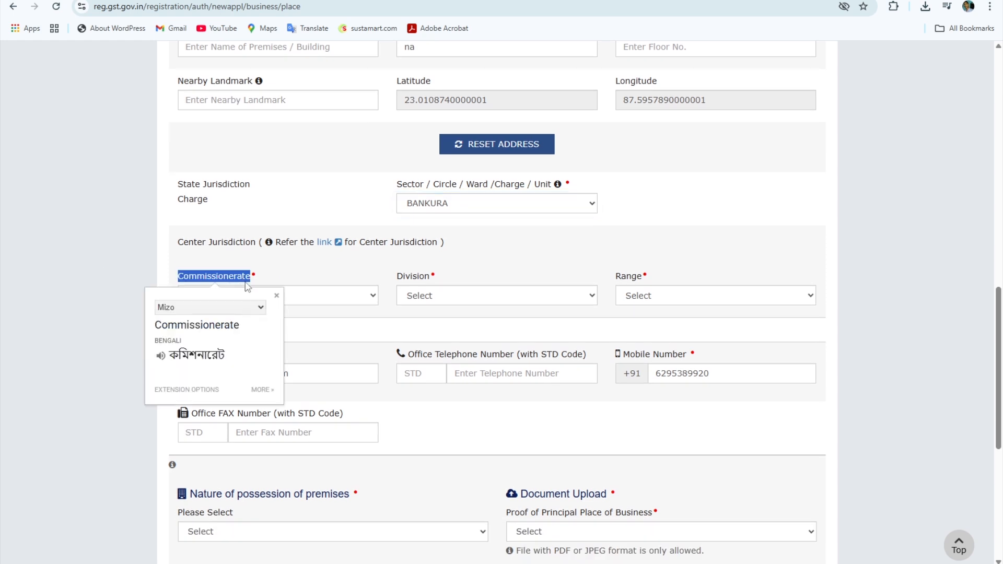
{"action": "left_click", "coordinate": [304, 272]}
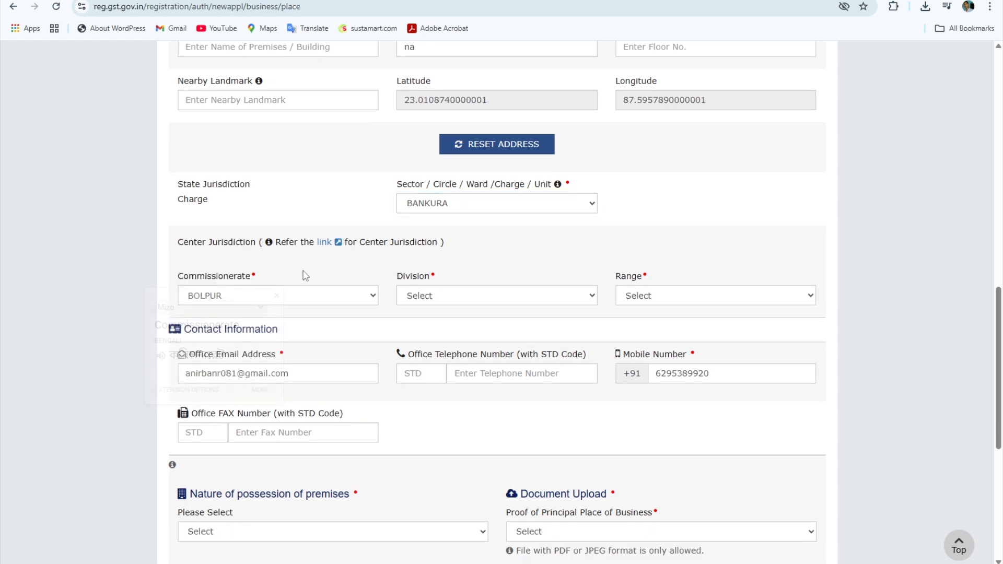
{"action": "left_click", "coordinate": [245, 299]}
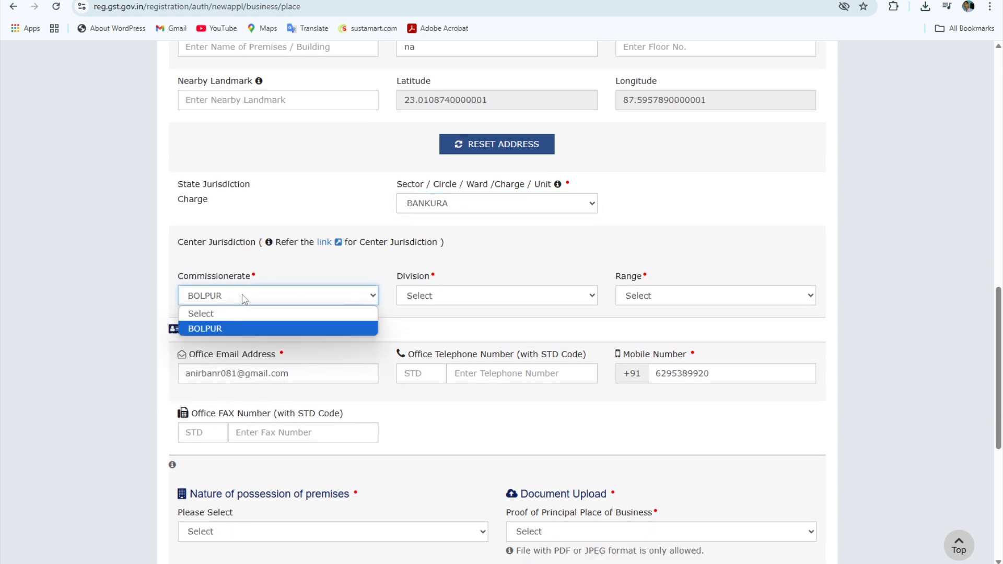
{"action": "left_click", "coordinate": [222, 328]}
{"action": "left_click", "coordinate": [490, 298]}
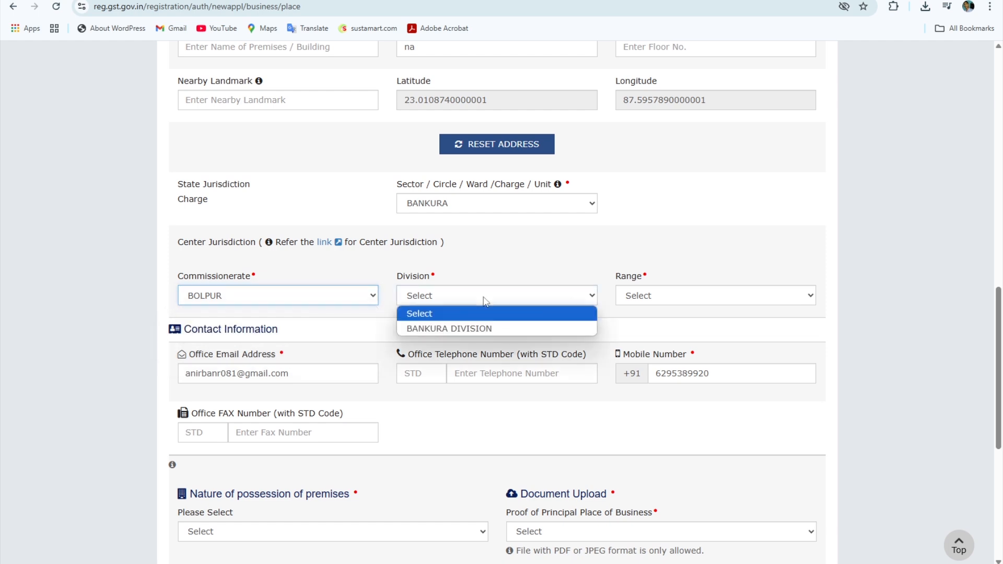
{"action": "left_click", "coordinate": [473, 327]}
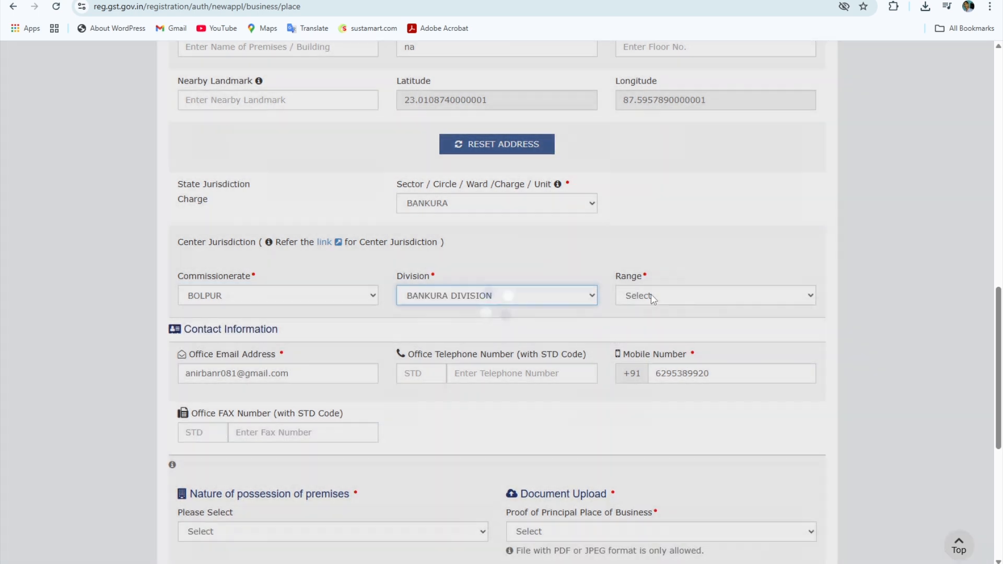
{"action": "left_click", "coordinate": [643, 296]}
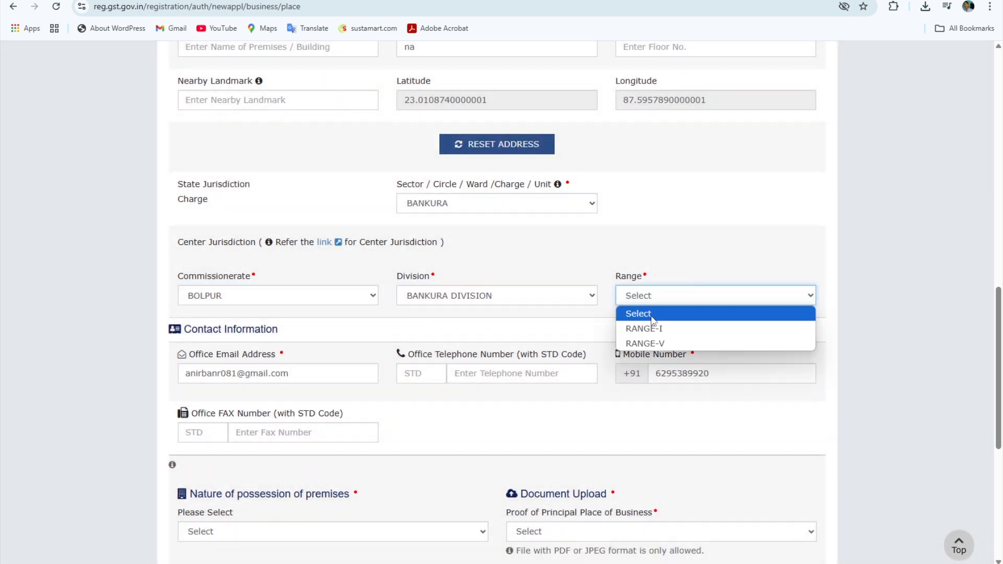
{"action": "left_click", "coordinate": [649, 329]}
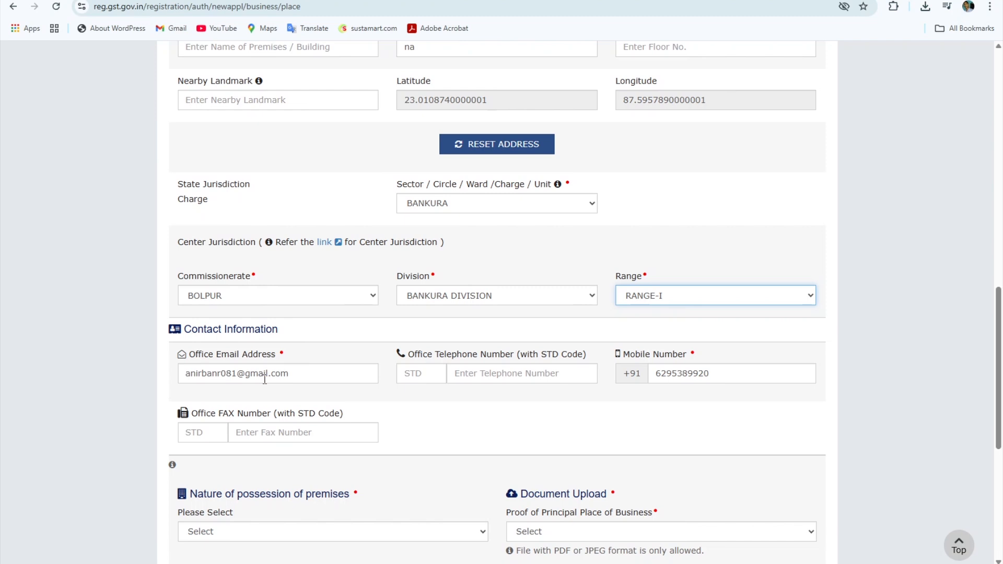
- Check the office mobile number entry in the business contact details
{"action": "left_click", "coordinate": [707, 374]}
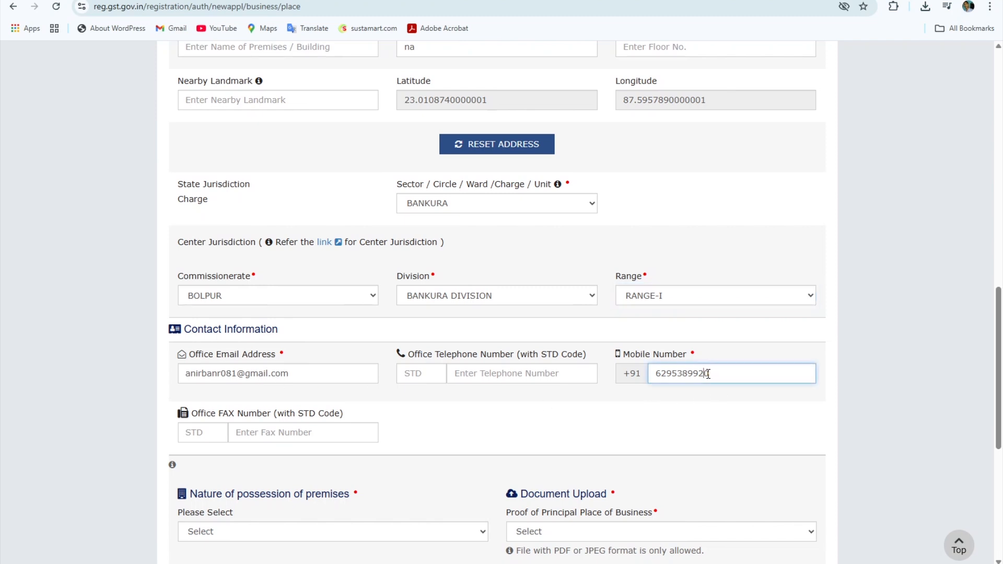
{"action": "scroll", "coordinate": [440, 404], "scroll_direction": "down", "scroll_amount": 2}
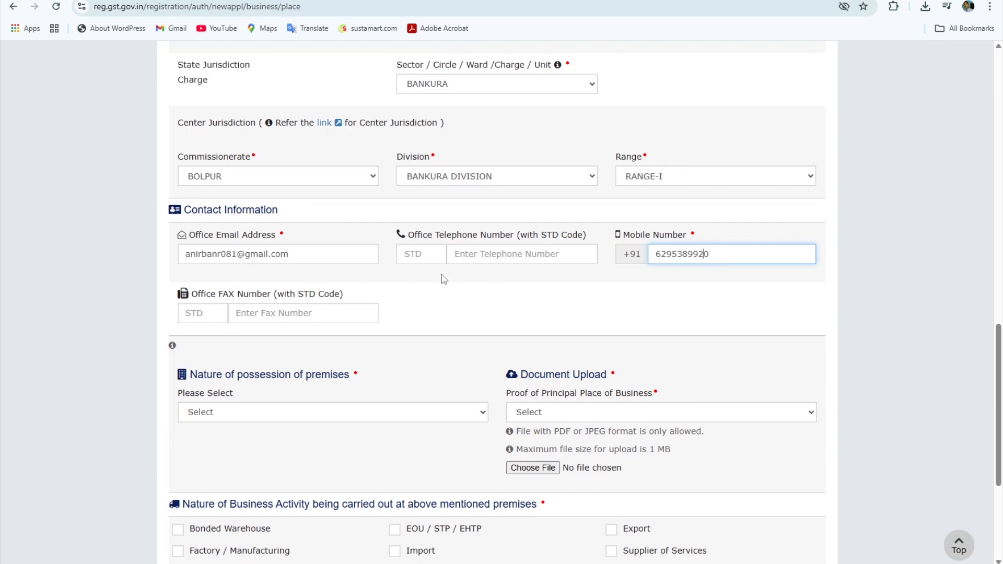
{"action": "scroll", "coordinate": [426, 289], "scroll_direction": "down", "scroll_amount": 3}
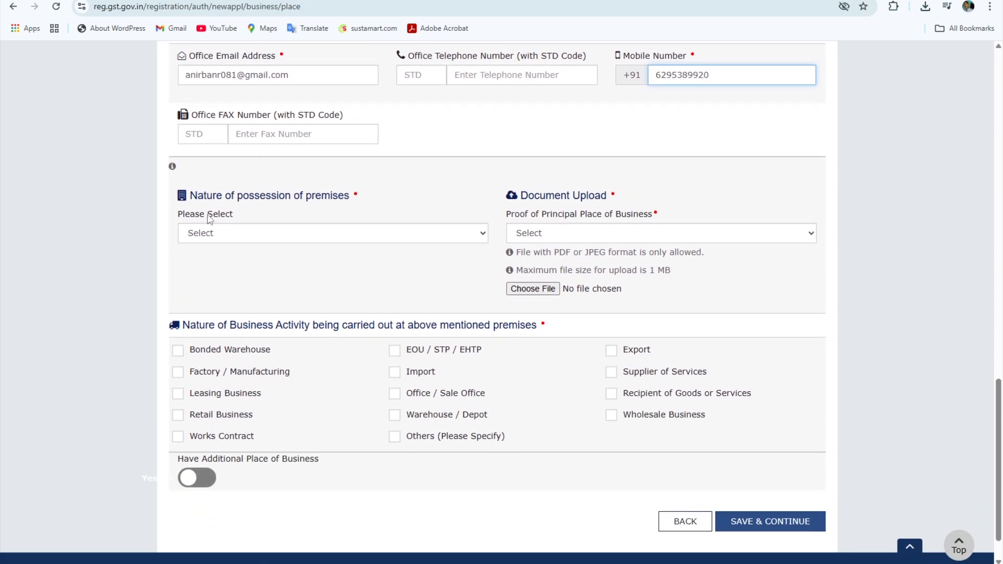
{"action": "left_click", "coordinate": [350, 234]}
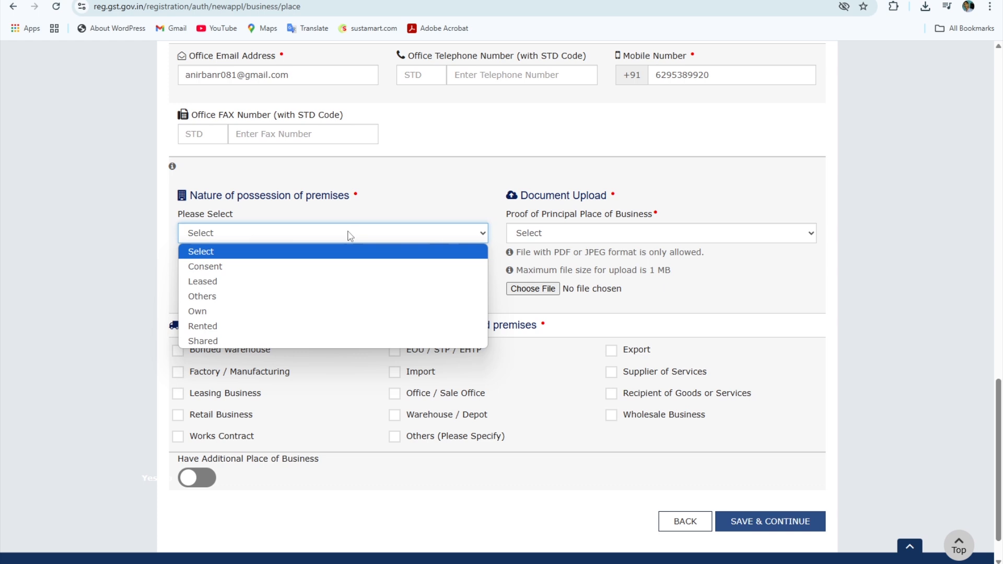
- Set Nature of possession of premises to Others for the principal place of business
{"action": "left_click", "coordinate": [408, 203]}
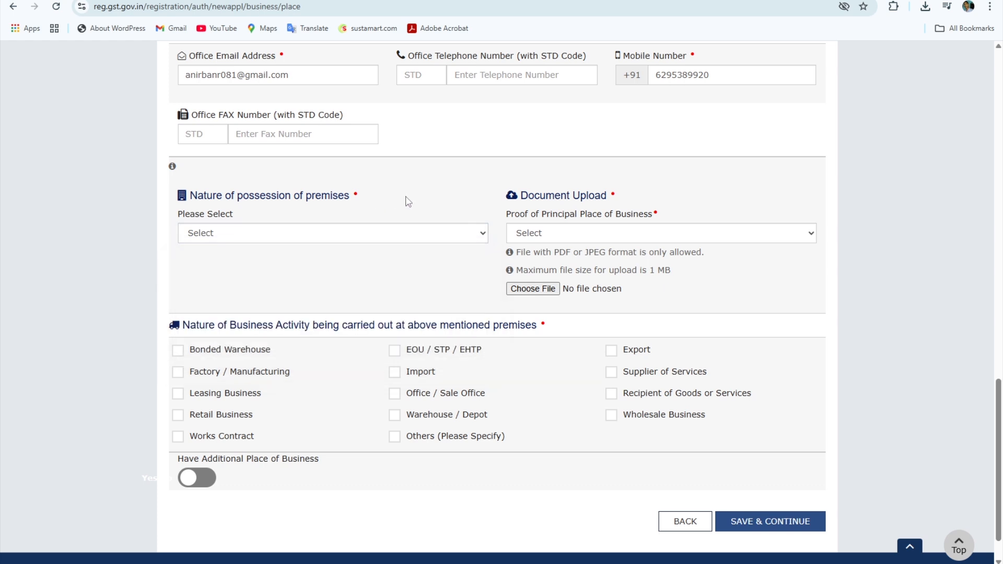
{"action": "left_click", "coordinate": [370, 240]}
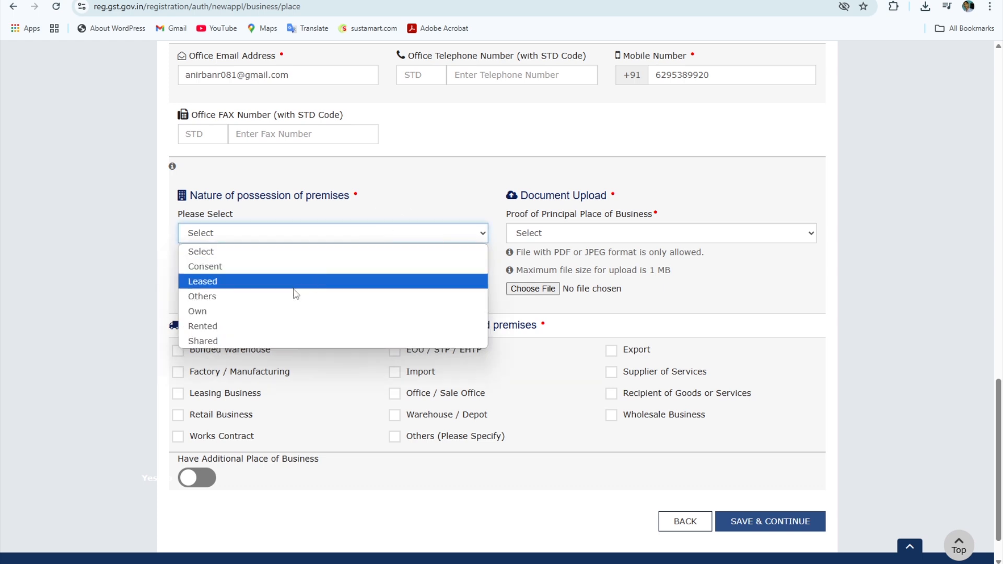
{"action": "left_click", "coordinate": [230, 299]}
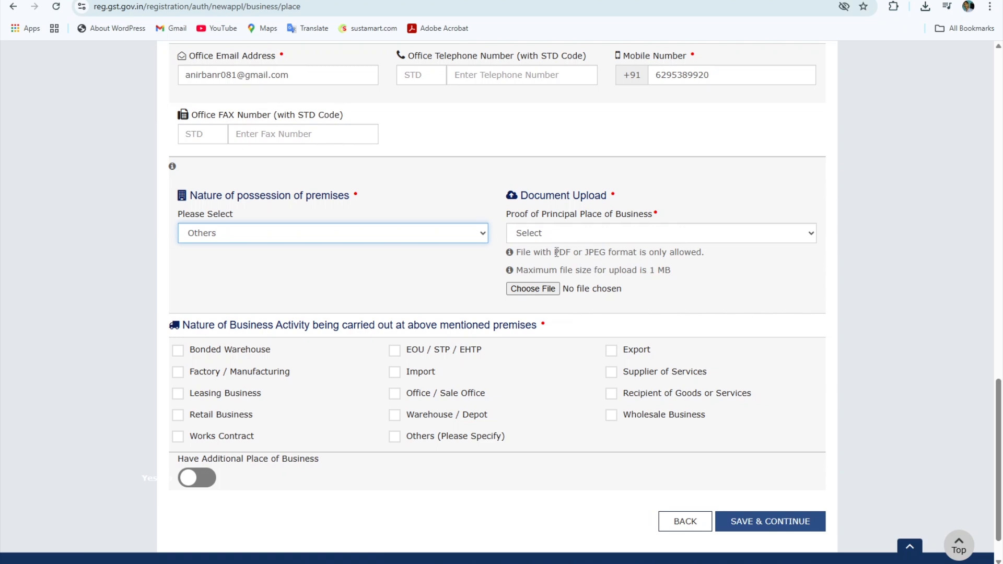
{"action": "left_click_drag", "start_coordinate": [178, 337], "coordinate": [263, 337]}
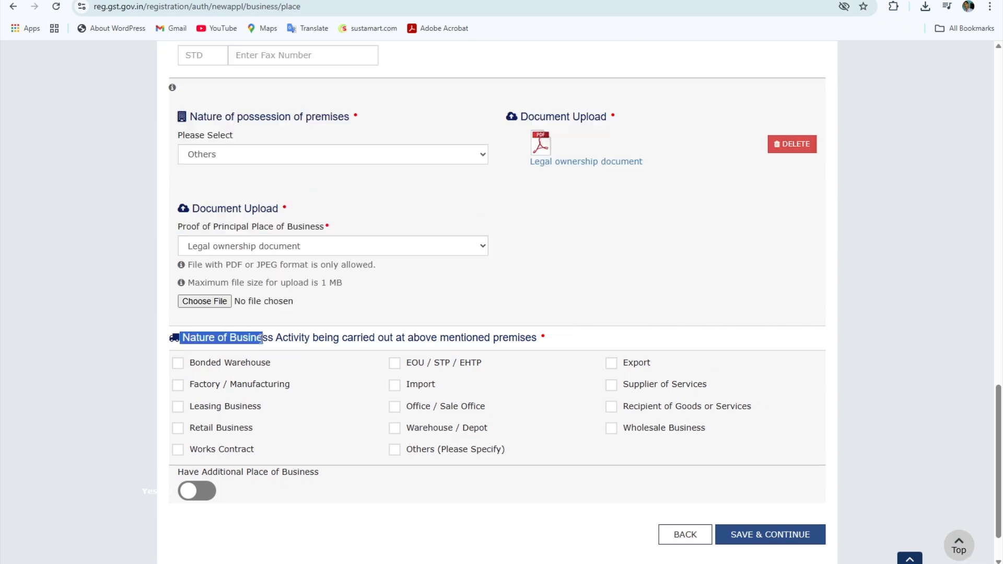
{"action": "left_click", "coordinate": [203, 343]}
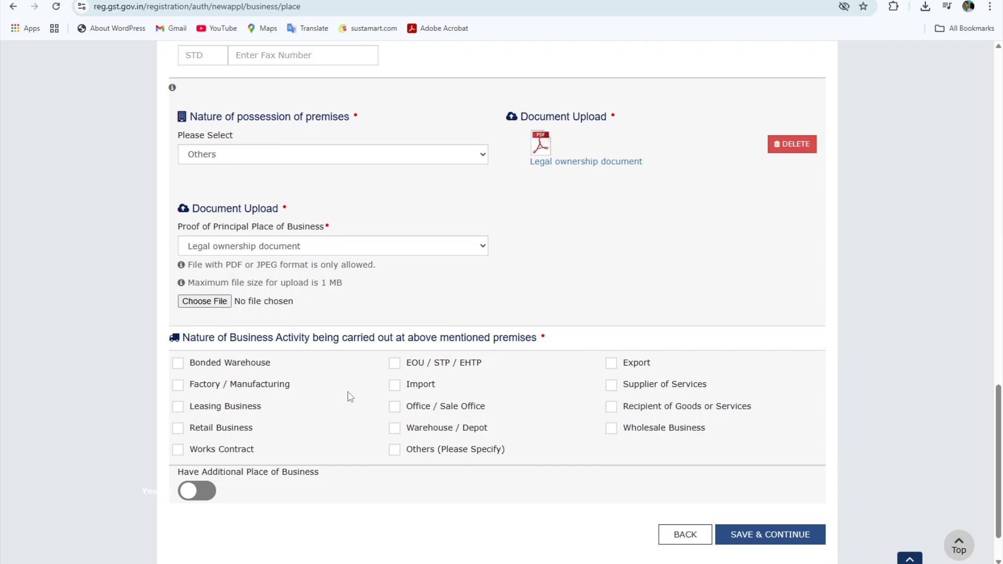
- Mark Retail Business as the activity, declare no additional places, and save the principal place
{"action": "left_click", "coordinate": [180, 429]}
{"action": "scroll", "coordinate": [385, 412], "scroll_direction": "down", "scroll_amount": 2}
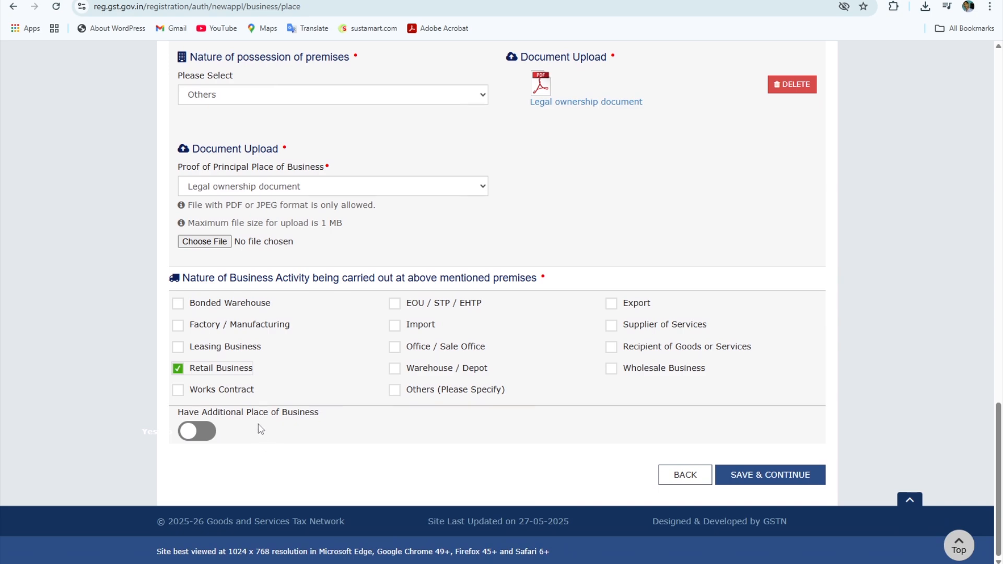
{"action": "left_click", "coordinate": [201, 432]}
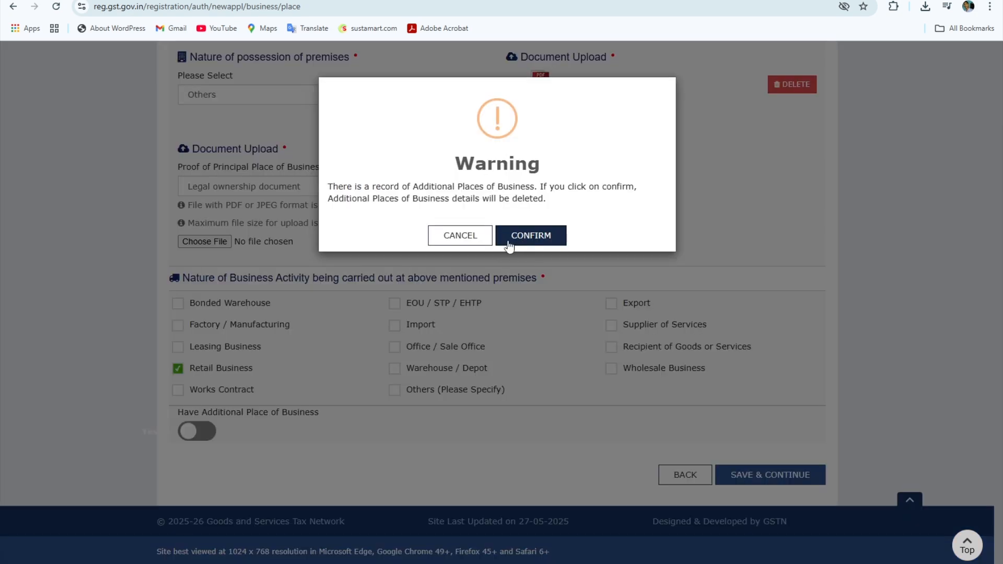
{"action": "left_click", "coordinate": [510, 245]}
{"action": "left_click", "coordinate": [773, 478]}
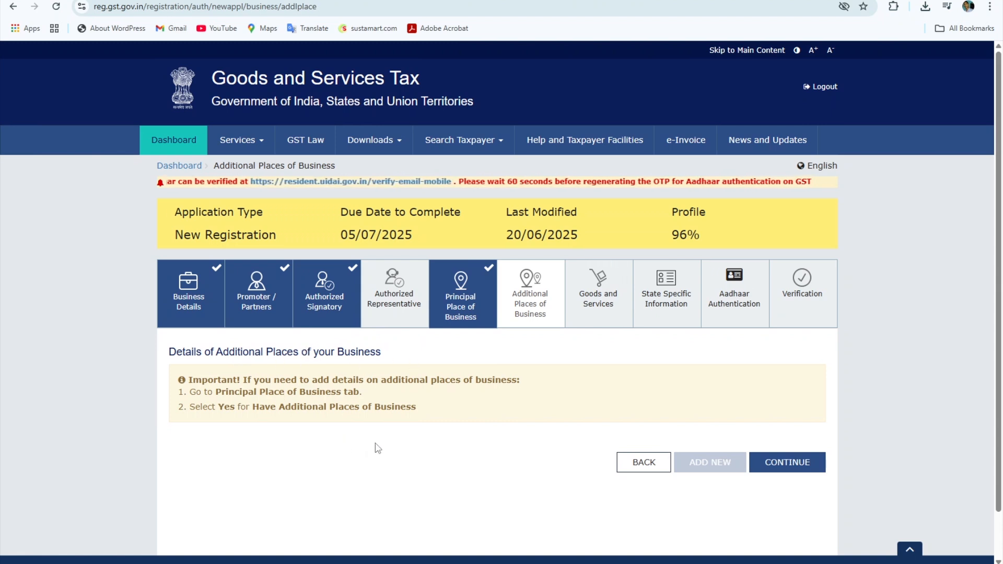
{"action": "scroll", "coordinate": [378, 448], "scroll_direction": "down", "scroll_amount": 1}
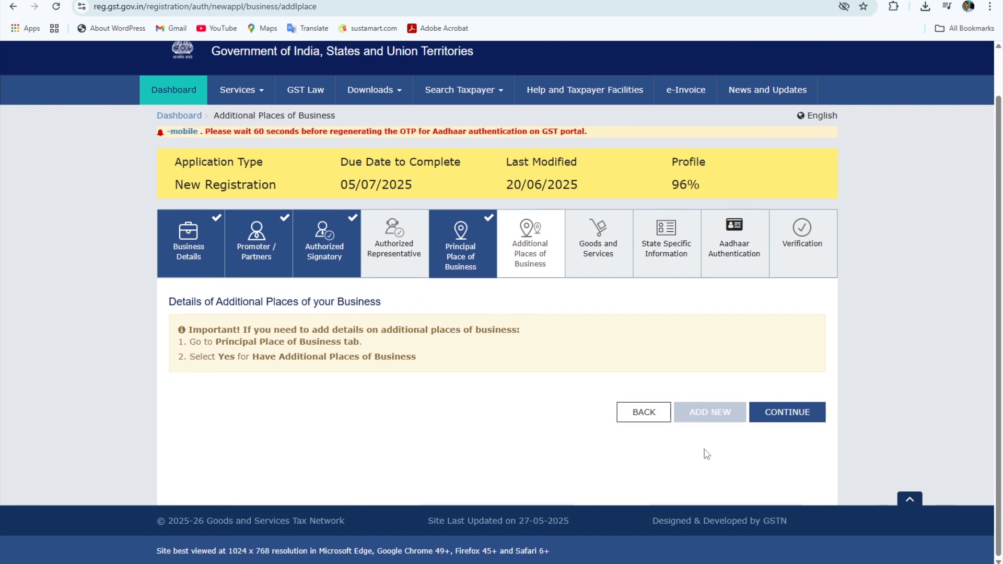
- Search the HSN chapter for 'headphone' and add commodity 851830 headphones and earphones
{"action": "left_click", "coordinate": [794, 412]}
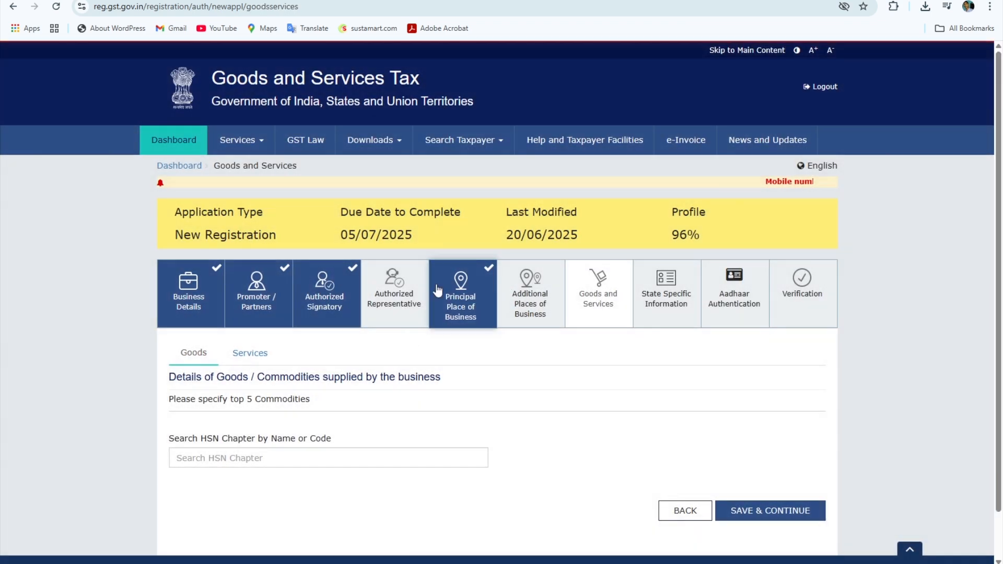
{"action": "scroll", "coordinate": [386, 366], "scroll_direction": "down", "scroll_amount": 1}
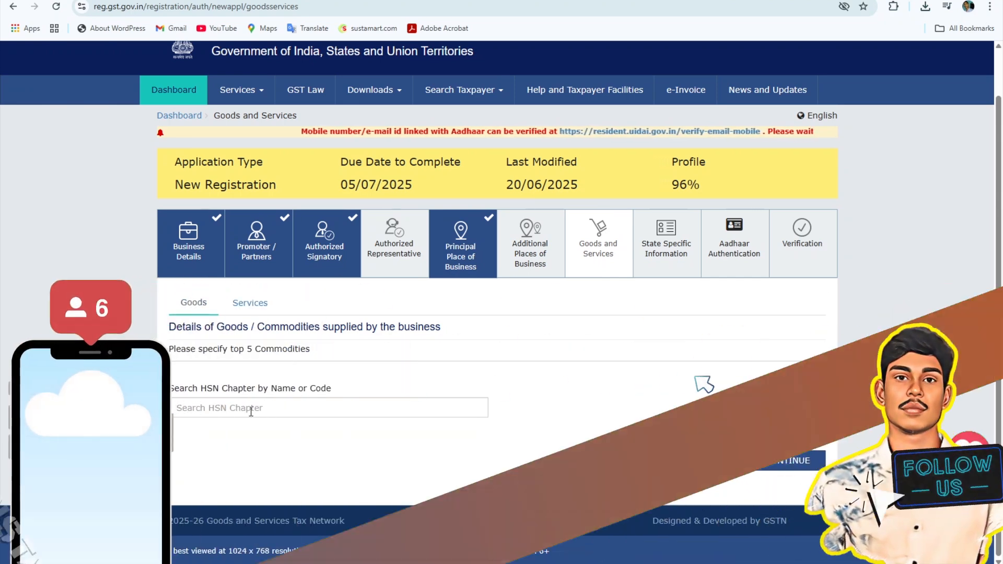
{"action": "left_click", "coordinate": [251, 412]}
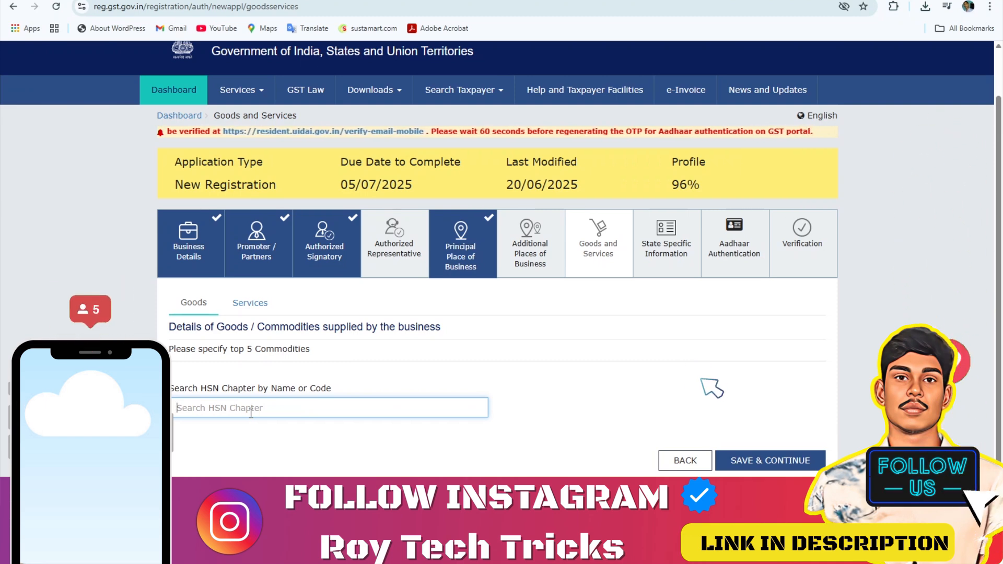
{"action": "type", "text": "headphone"}
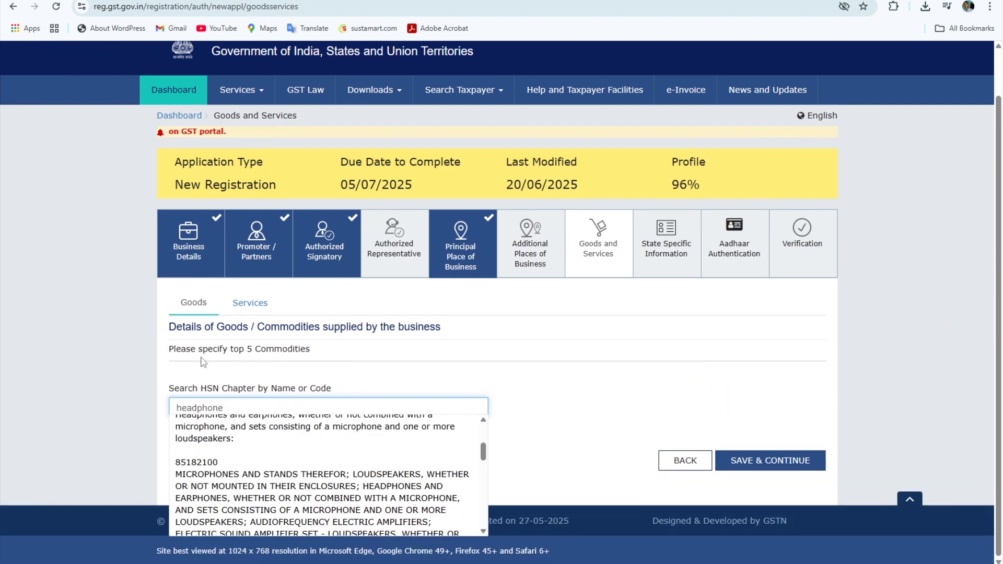
{"action": "scroll", "coordinate": [248, 473], "scroll_direction": "up", "scroll_amount": 2}
{"action": "scroll", "coordinate": [248, 473], "scroll_direction": "down", "scroll_amount": 1}
{"action": "scroll", "coordinate": [250, 481], "scroll_direction": "up", "scroll_amount": 1}
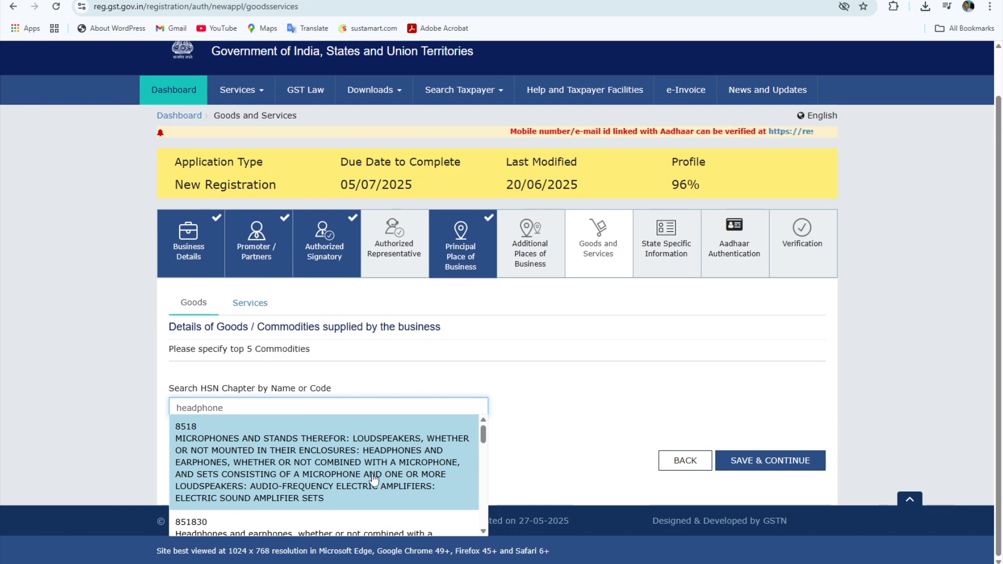
{"action": "scroll", "coordinate": [372, 476], "scroll_direction": "down", "scroll_amount": 1}
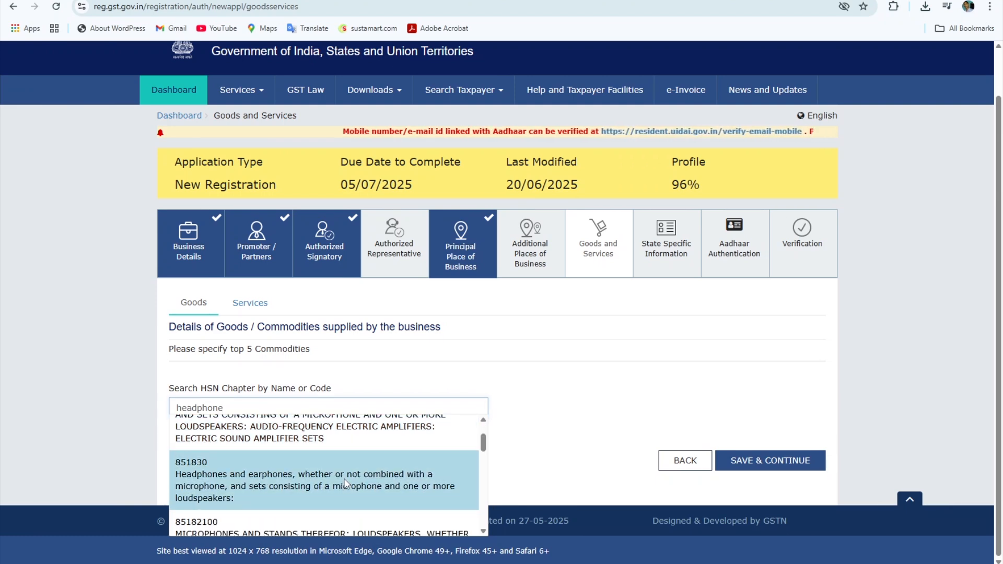
{"action": "left_click", "coordinate": [345, 486]}
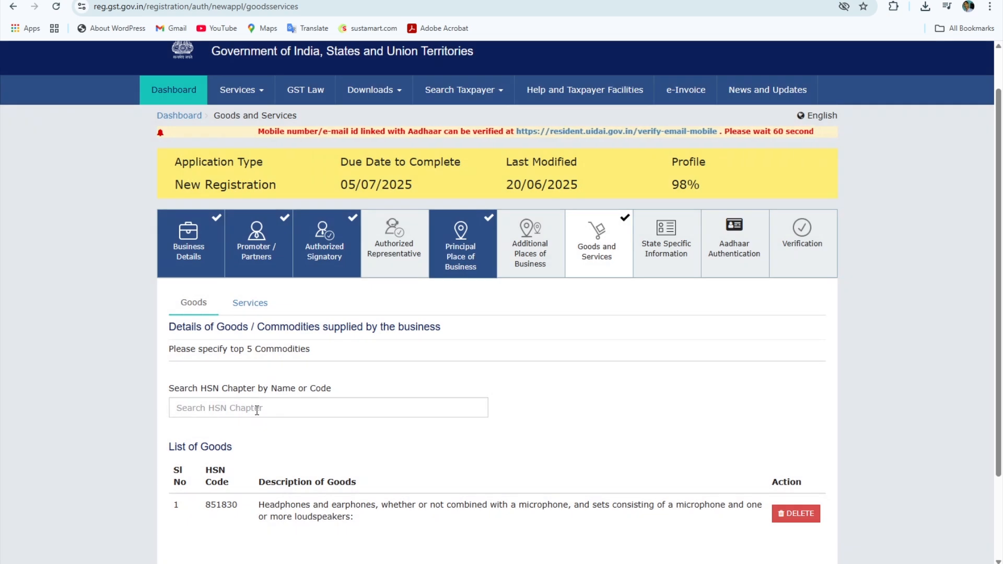
- Save the goods list and continue to State Specific Information
{"action": "scroll", "coordinate": [432, 437], "scroll_direction": "down", "scroll_amount": 2}
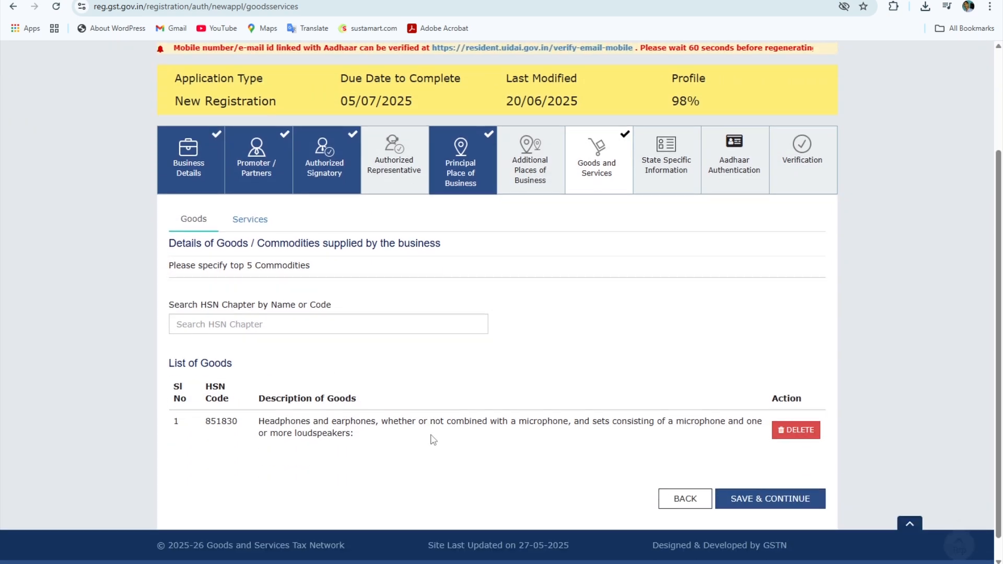
{"action": "scroll", "coordinate": [358, 450], "scroll_direction": "up", "scroll_amount": 2}
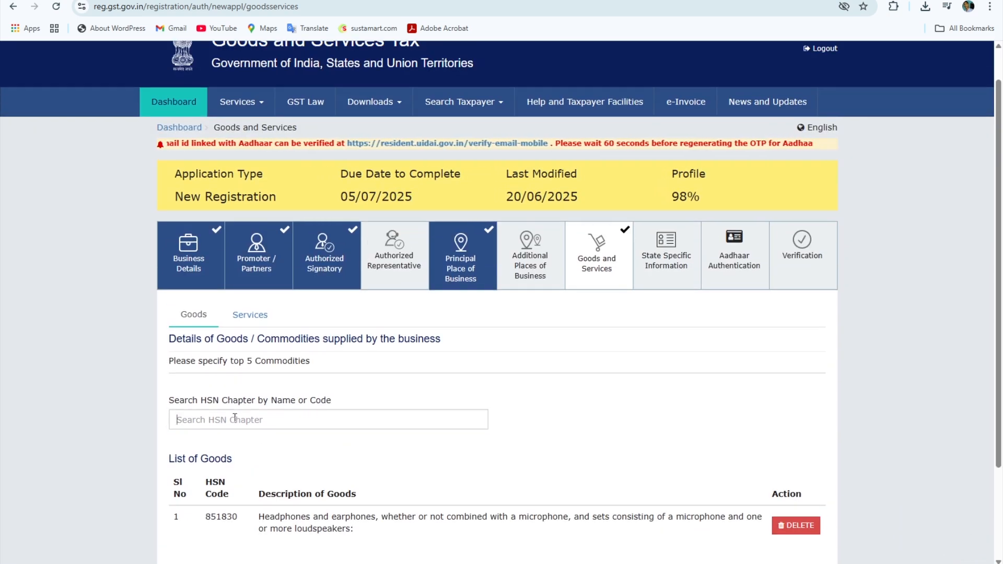
{"action": "left_click", "coordinate": [236, 419]}
{"action": "scroll", "coordinate": [234, 418], "scroll_direction": "down", "scroll_amount": 2}
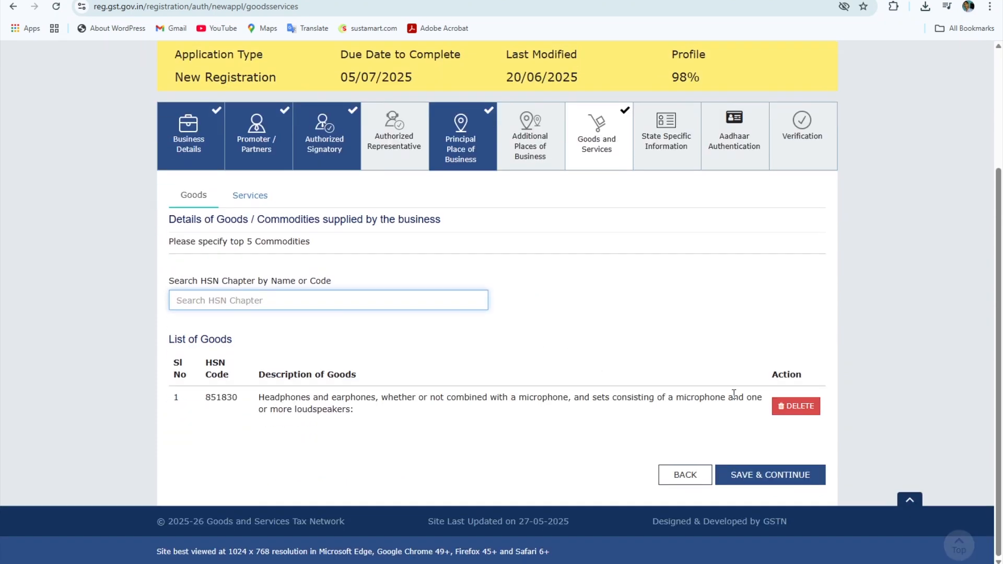
{"action": "left_click", "coordinate": [767, 475]}
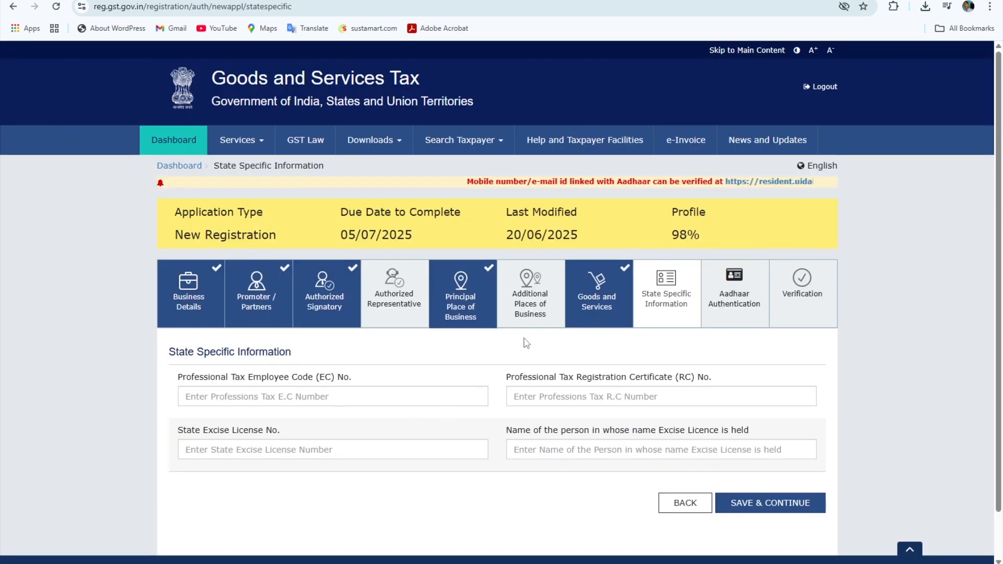
- Save the State Specific Information step
{"action": "triple_click", "coordinate": [360, 363]}
{"action": "left_click", "coordinate": [364, 365]}
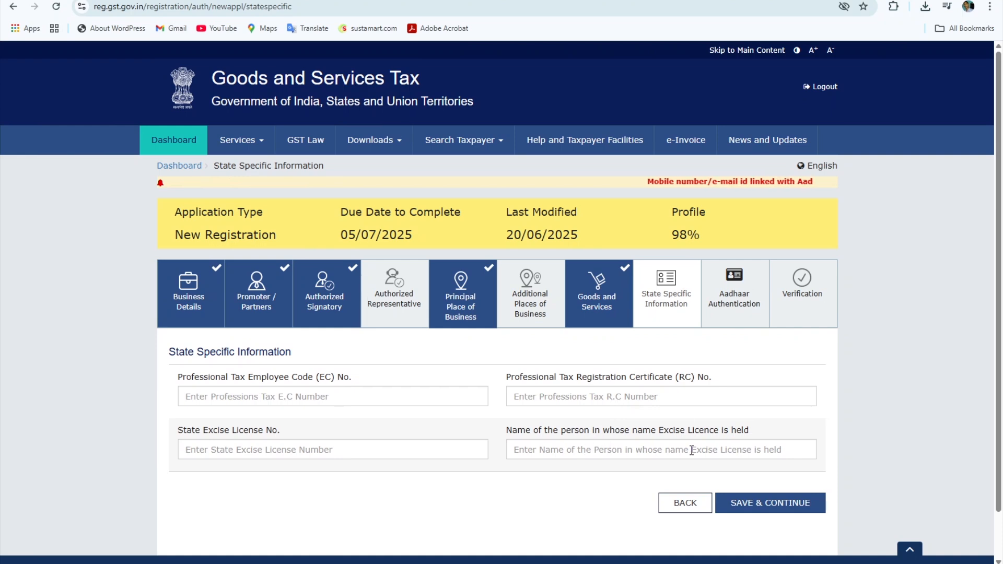
{"action": "left_click", "coordinate": [744, 505]}
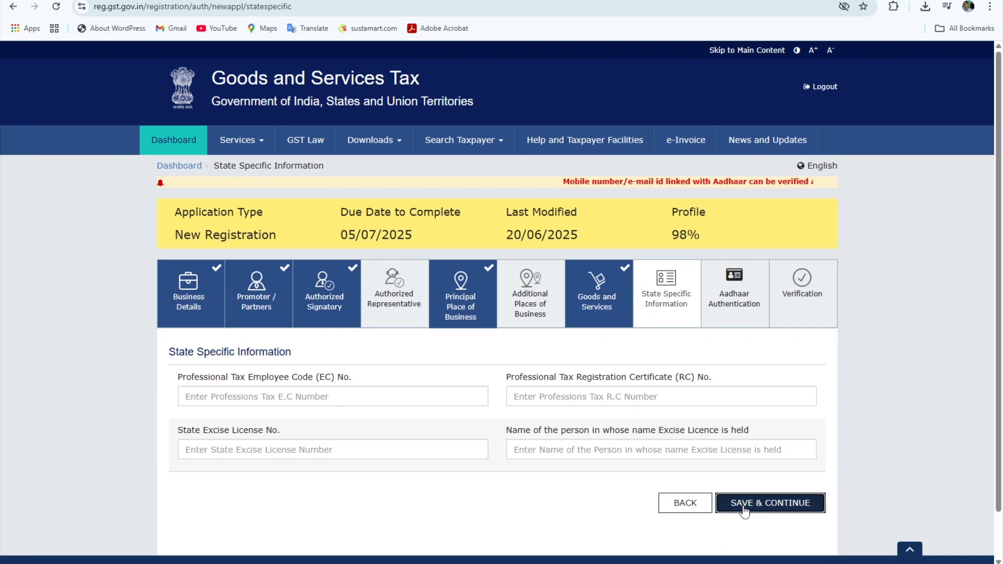
- Save the Aadhaar Authentication choice and acknowledge its warning
{"action": "scroll", "coordinate": [713, 503], "scroll_direction": "down", "scroll_amount": 3}
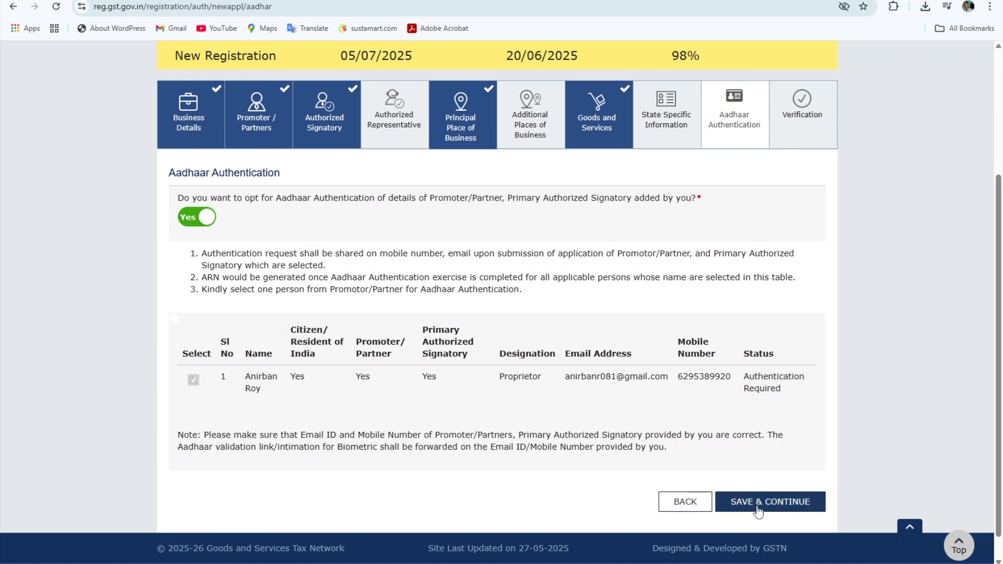
{"action": "left_click", "coordinate": [756, 505]}
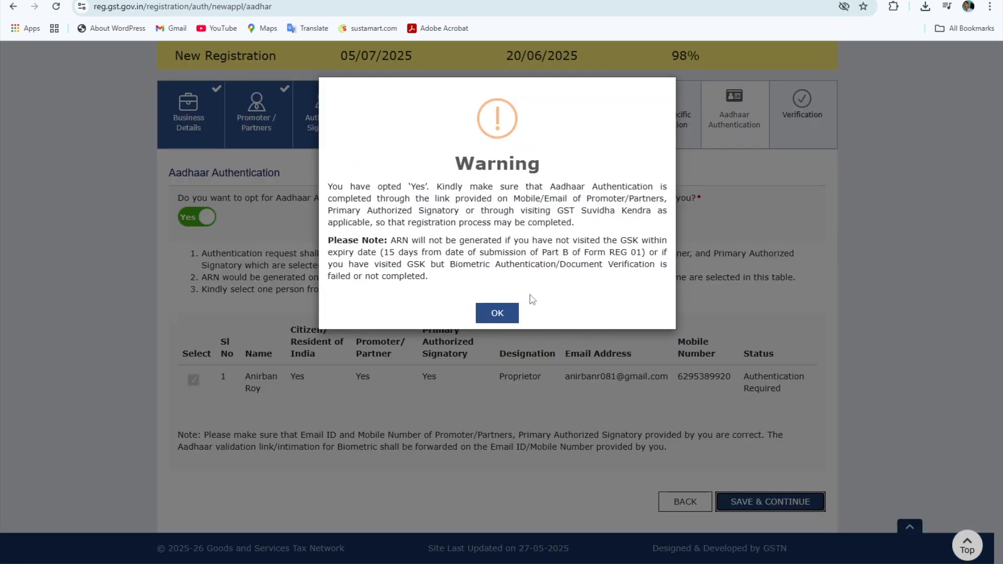
{"action": "left_click", "coordinate": [497, 313]}
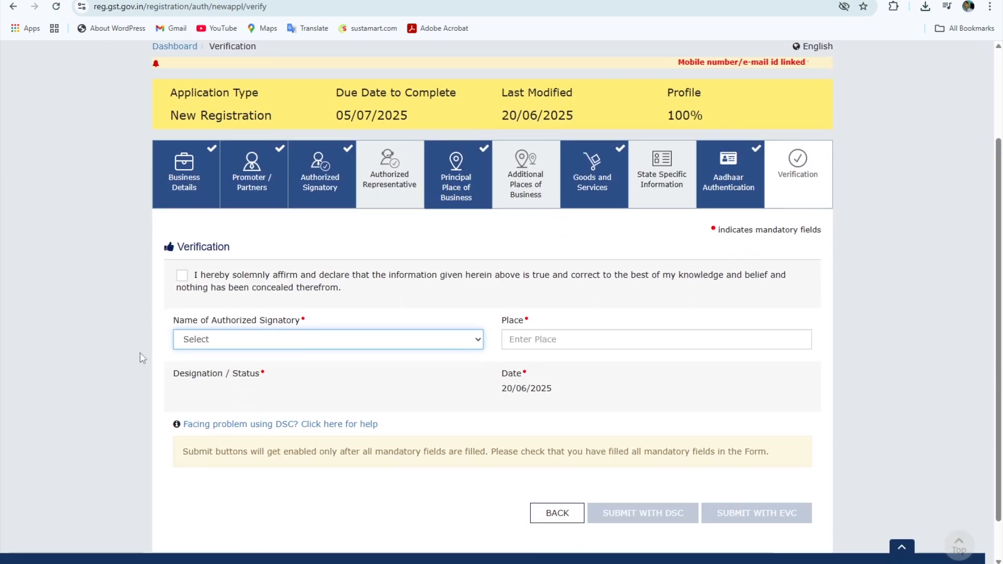
- Tick the verification declaration, select the authorized signatory, enter the place, then return to Aadhaar Authentication
{"action": "left_click", "coordinate": [182, 279]}
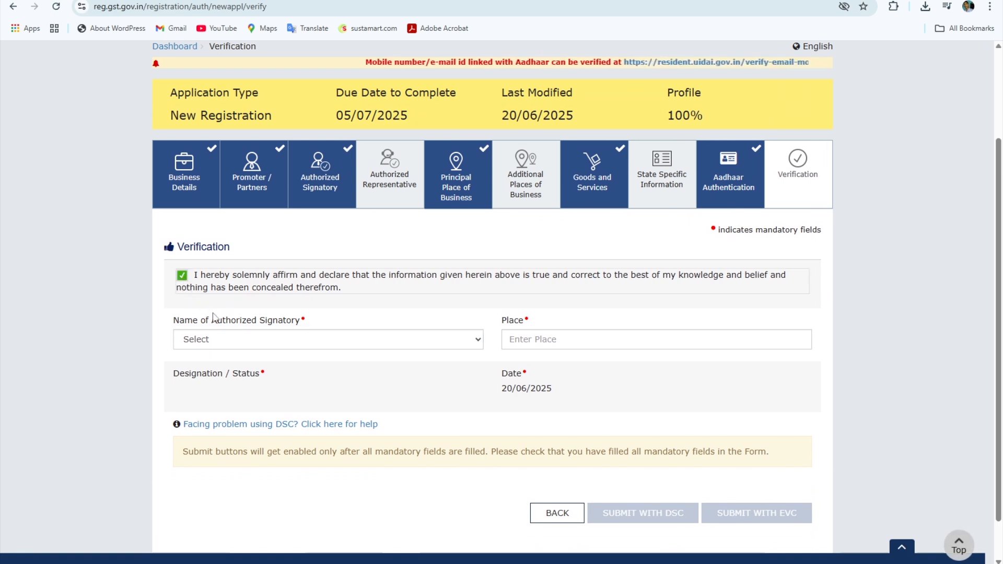
{"action": "left_click", "coordinate": [267, 345]}
{"action": "left_click", "coordinate": [259, 371]}
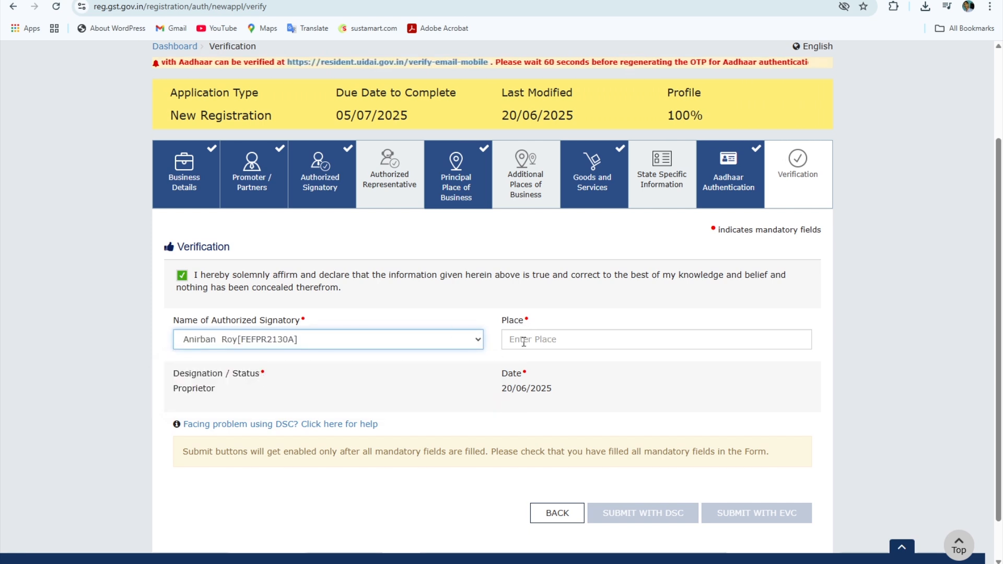
{"action": "left_click", "coordinate": [572, 343]}
{"action": "type", "text": "Ashurali"}
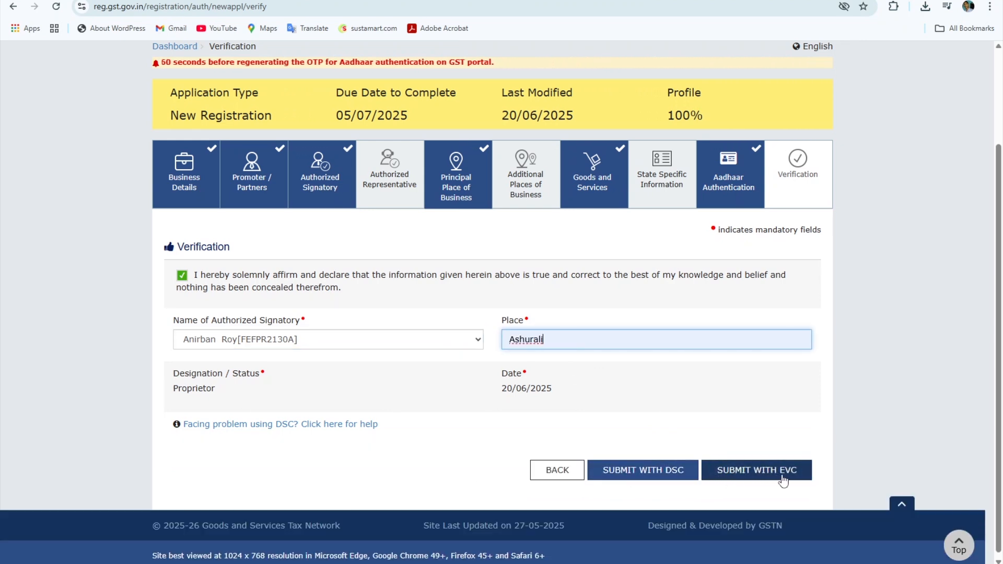
{"action": "left_click", "coordinate": [697, 510]}
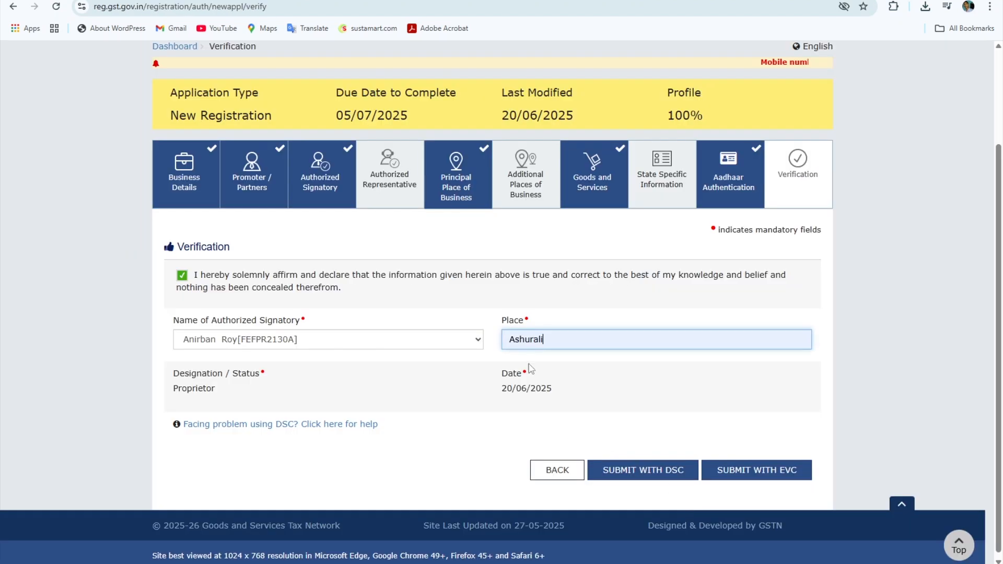
{"action": "left_click", "coordinate": [746, 183]}
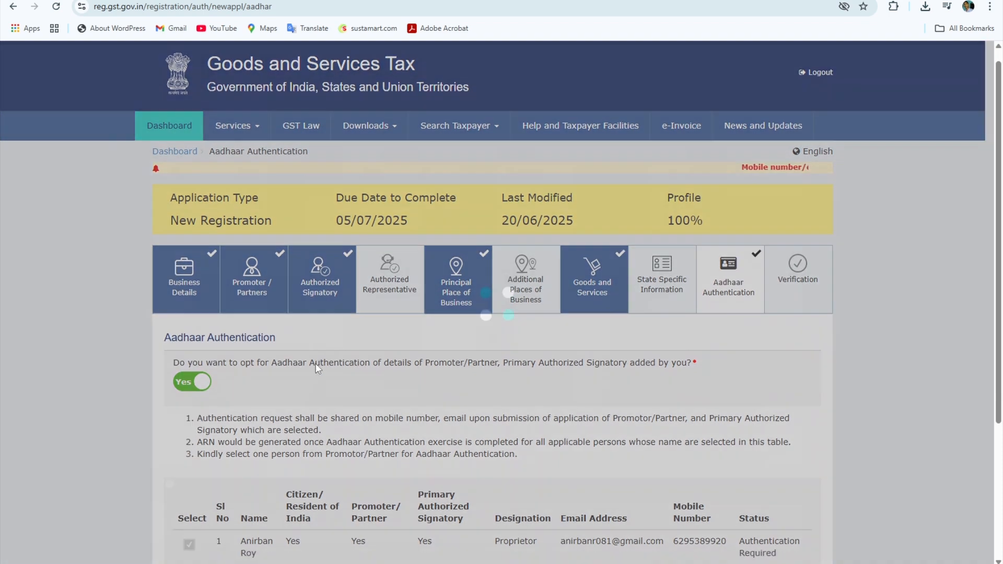
- Re-save the Aadhaar Authentication step, then play the GST tutorial video, rewinding it slightly
{"action": "scroll", "coordinate": [205, 320], "scroll_direction": "down", "scroll_amount": 1}
{"action": "scroll", "coordinate": [205, 320], "scroll_direction": "down", "scroll_amount": 1}
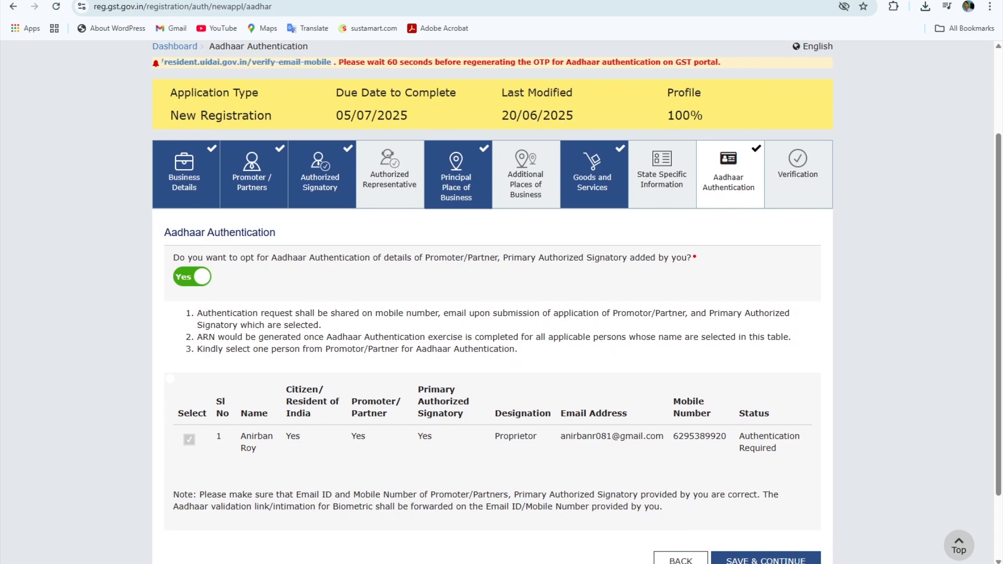
{"action": "left_click", "coordinate": [766, 558]}
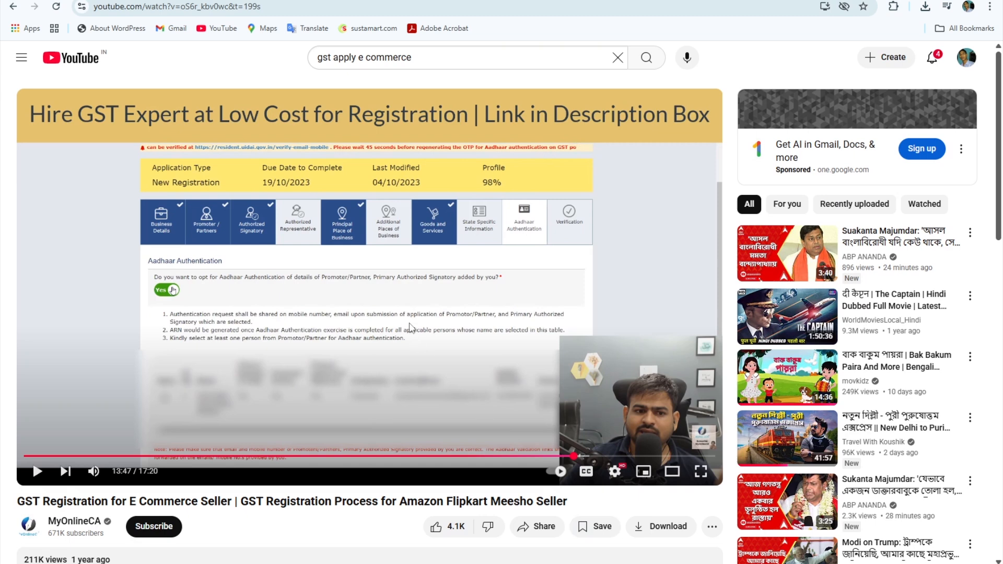
{"action": "left_click", "coordinate": [410, 325]}
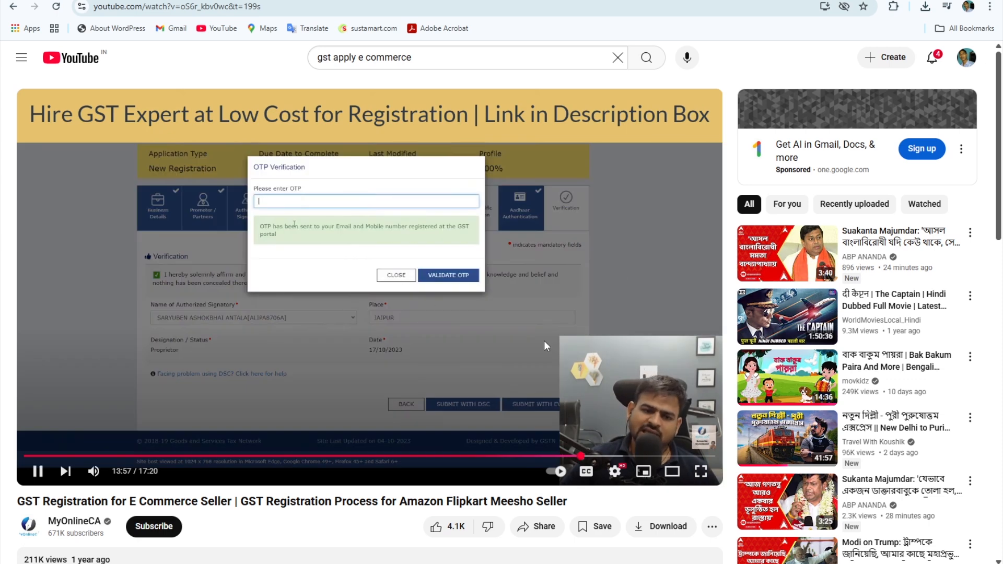
{"action": "key", "text": "Left"}
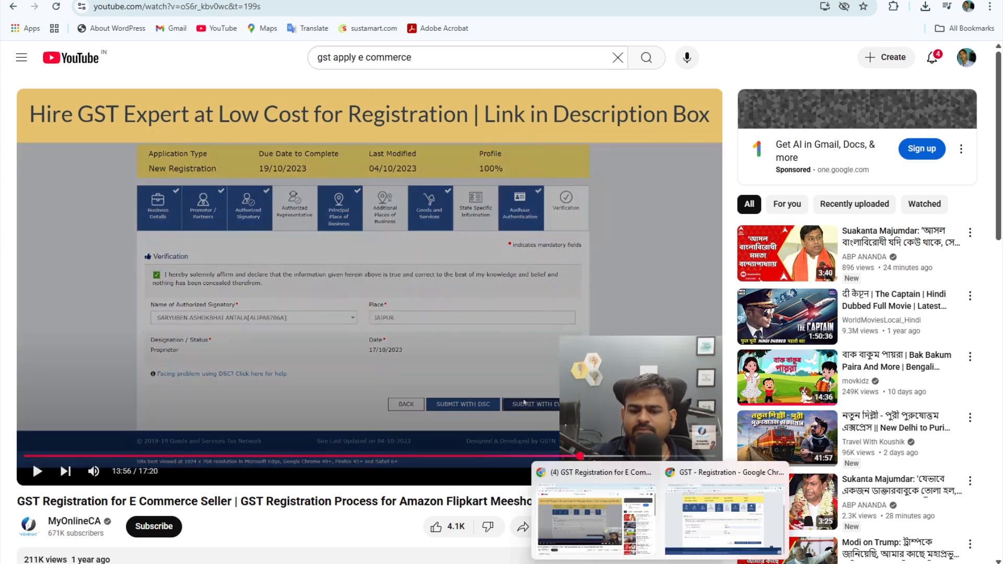
- Back in the GST portal, submit the application with EVC and validate the OTP
{"action": "left_click", "coordinate": [706, 507]}
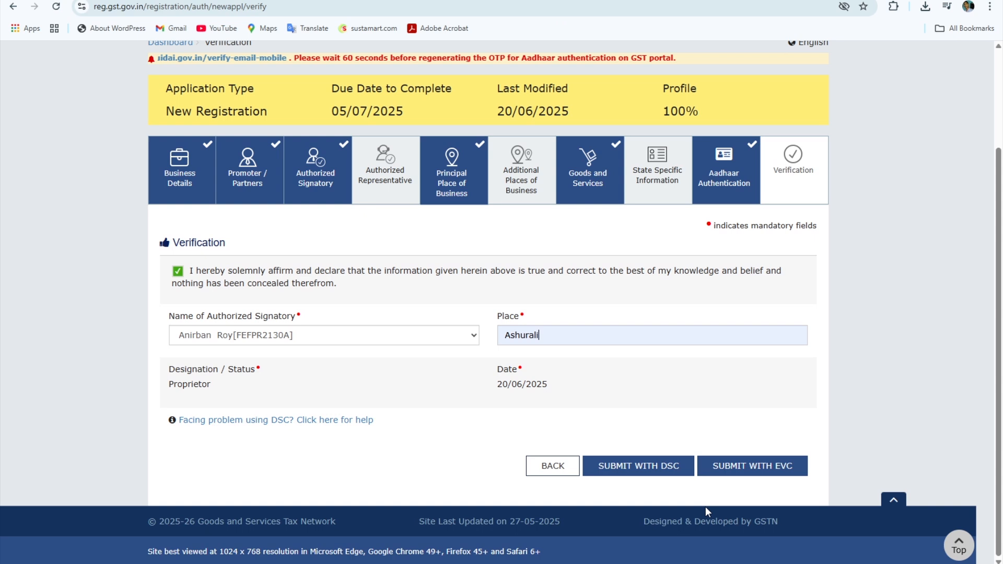
{"action": "left_click", "coordinate": [767, 475]}
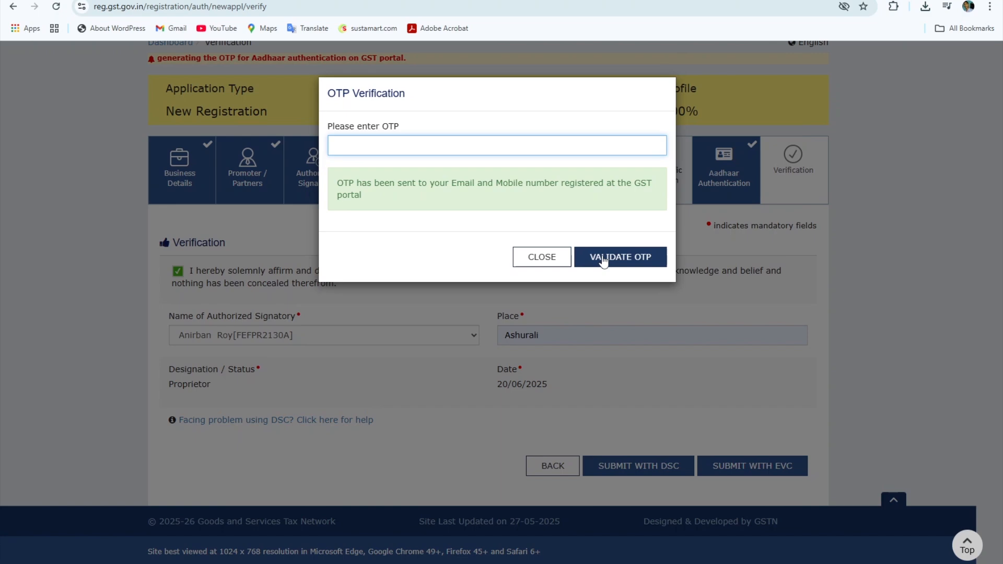
{"action": "left_click", "coordinate": [620, 257]}
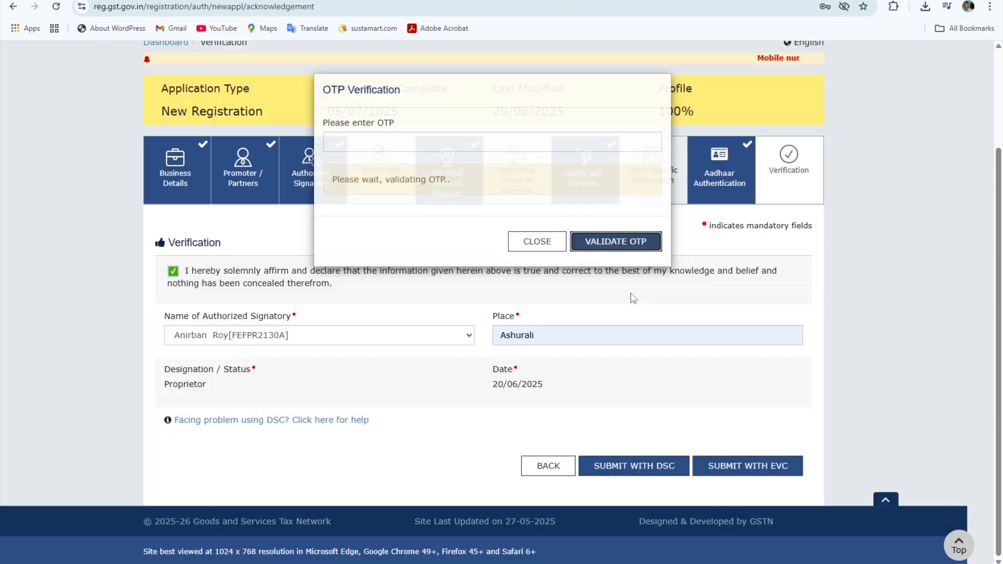